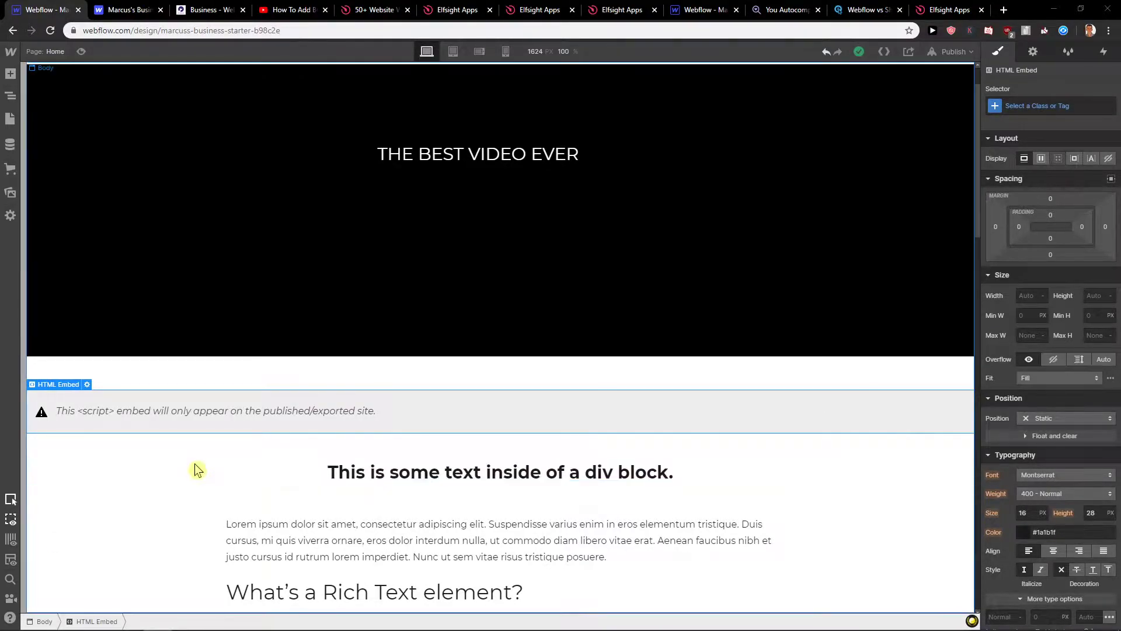
# - Review the Home page's HTML Embed, then switch to the 'How To Add Button In Webflow' YouTube tab
pyautogui.scroll(-6, 185, 451)
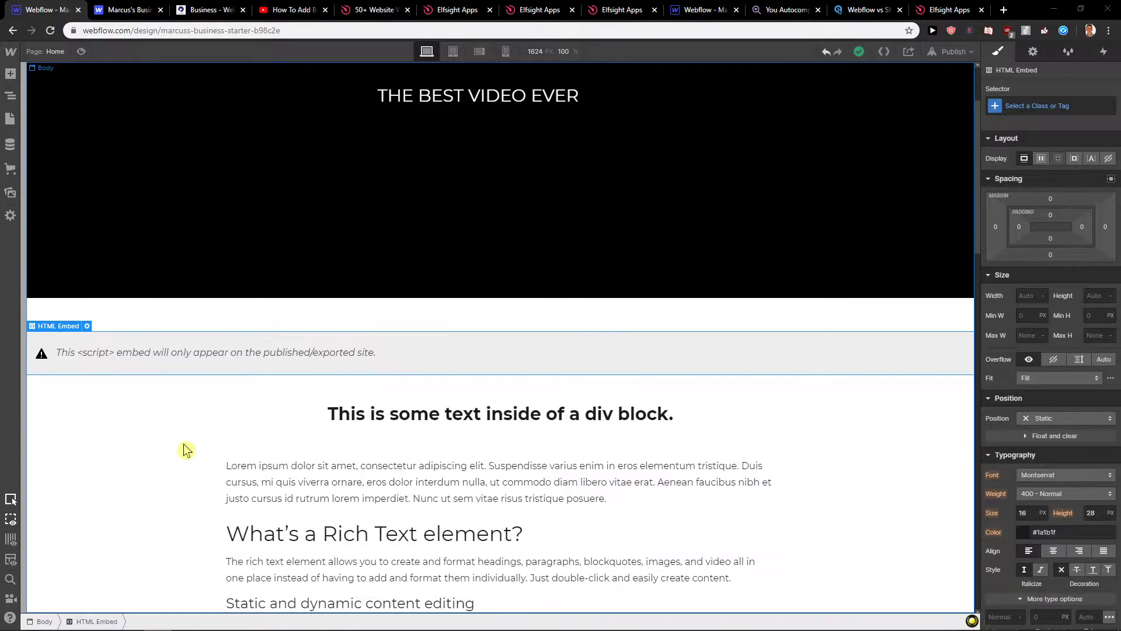
pyautogui.scroll(7, 198, 421)
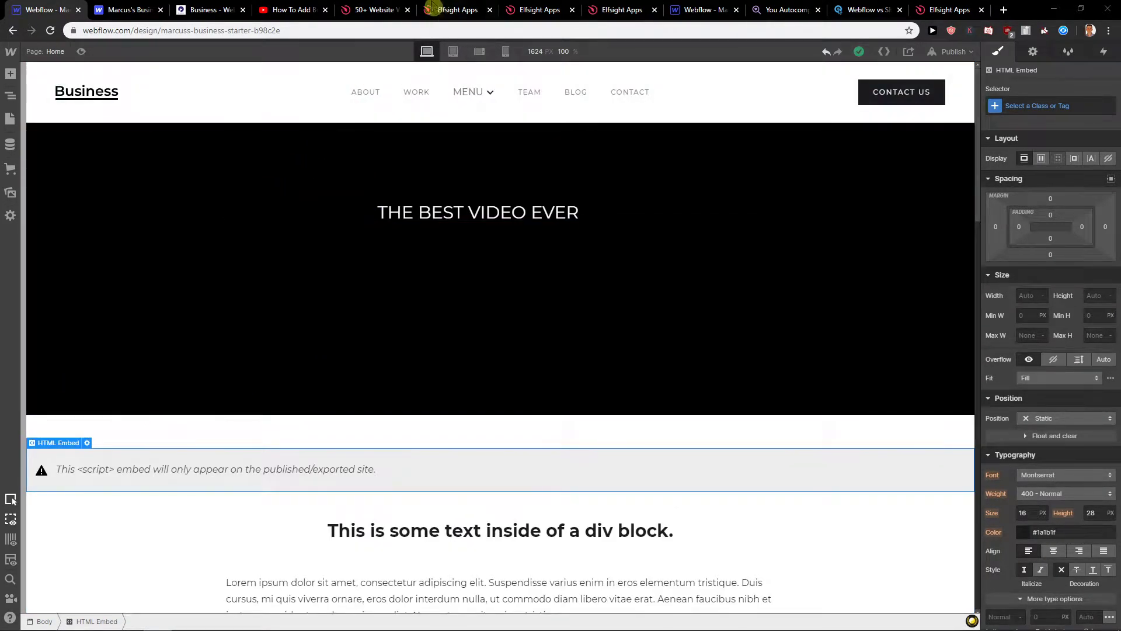
pyautogui.moveTo(291, 9); pyautogui.dragTo(126, 9)
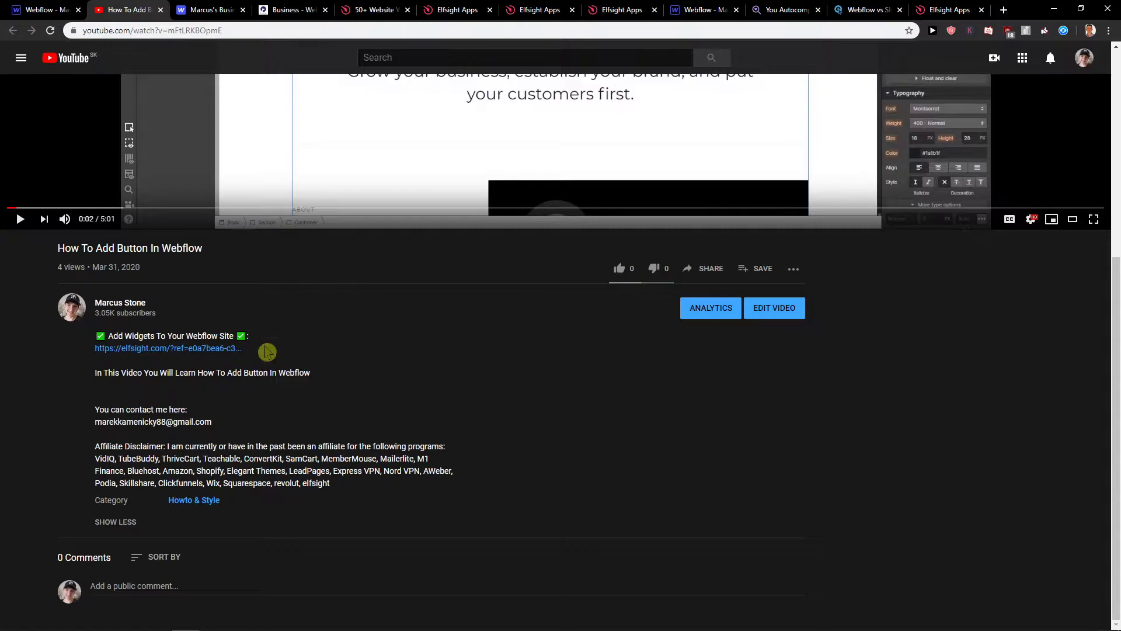
# - Open the elfsight.com link from the video description in a new tab and view it
pyautogui.middleClick(124, 353)
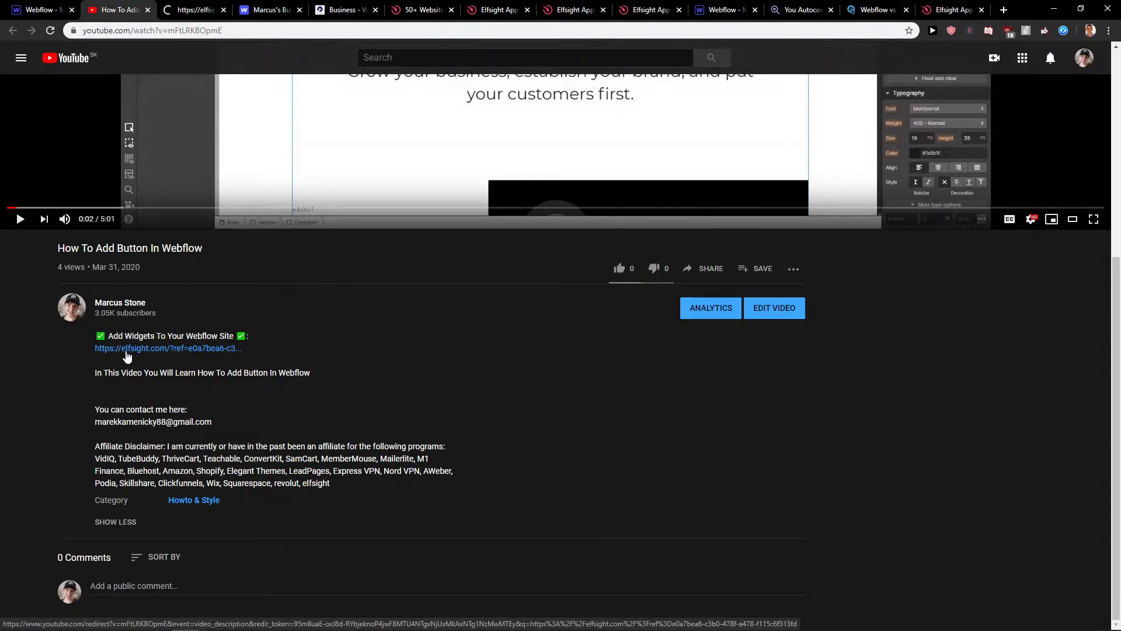
pyautogui.click(185, 9)
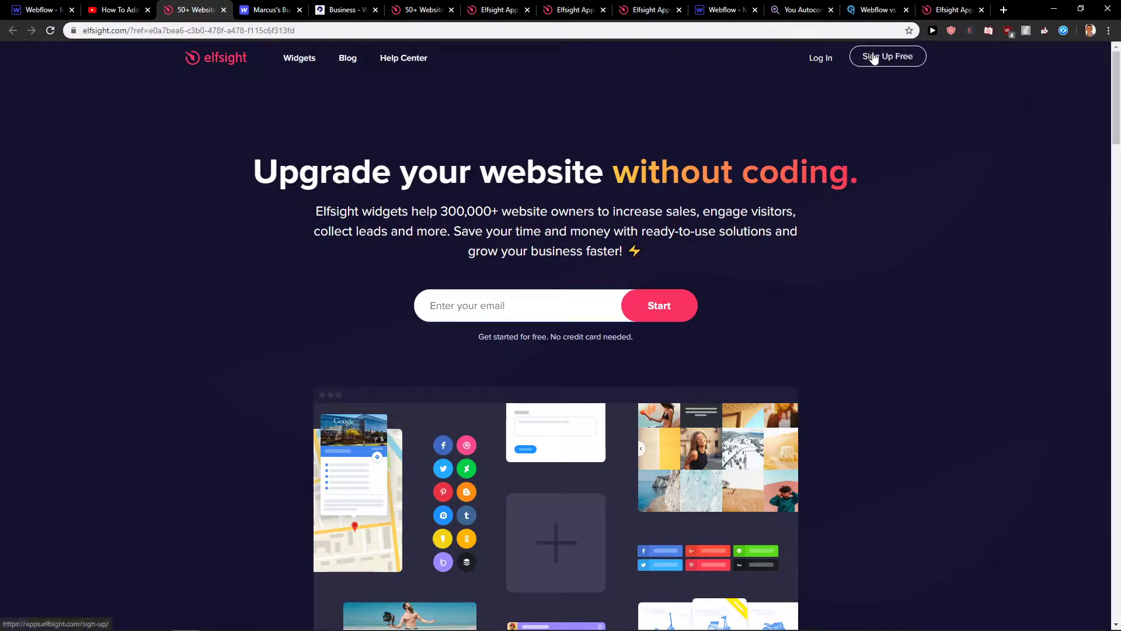
# - Log in to Elfsight and search the app catalogue for 'face' to find Facebook Comments
pyautogui.click(822, 58)
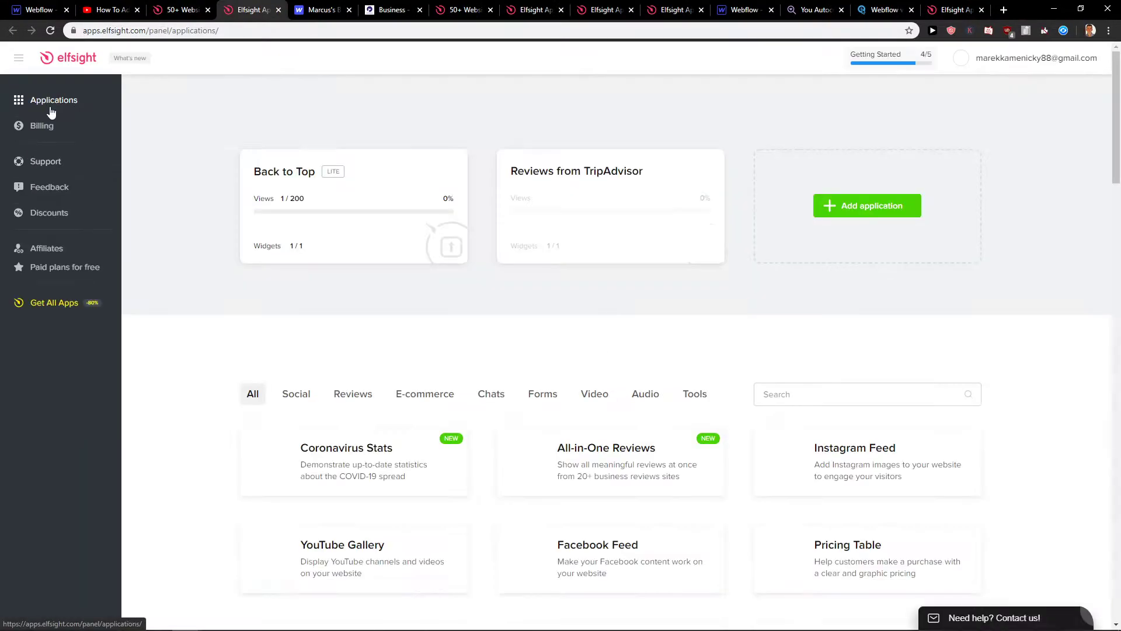
pyautogui.click(816, 386)
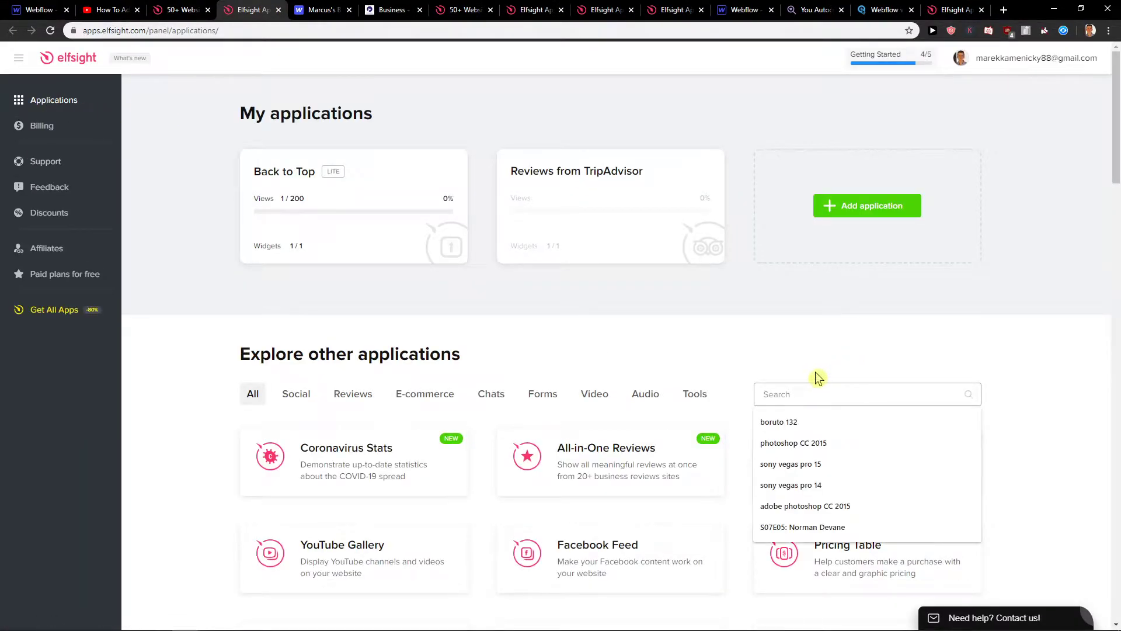
pyautogui.write('facebook')
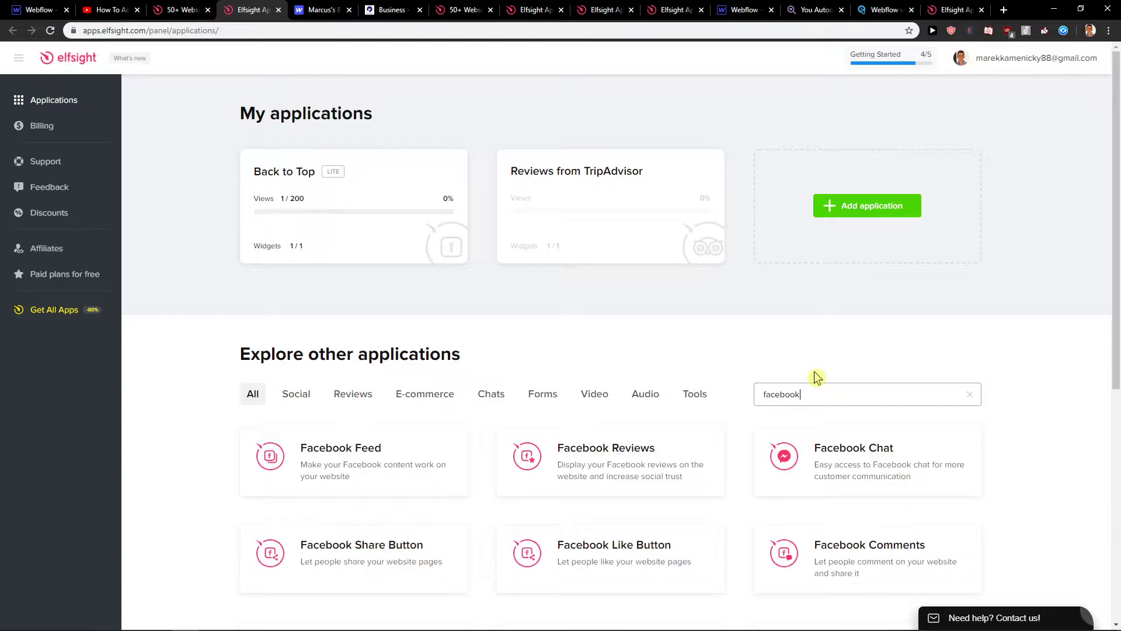
pyautogui.scroll(-5, 671, 335)
pyautogui.scroll(-2, 657, 323)
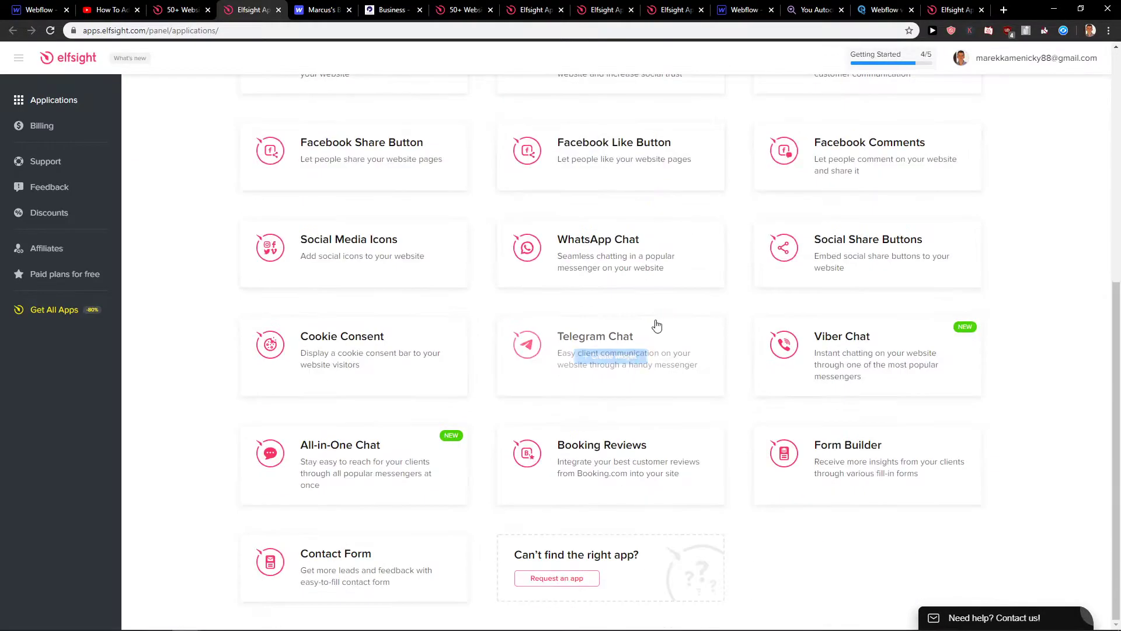
pyautogui.scroll(4, 785, 484)
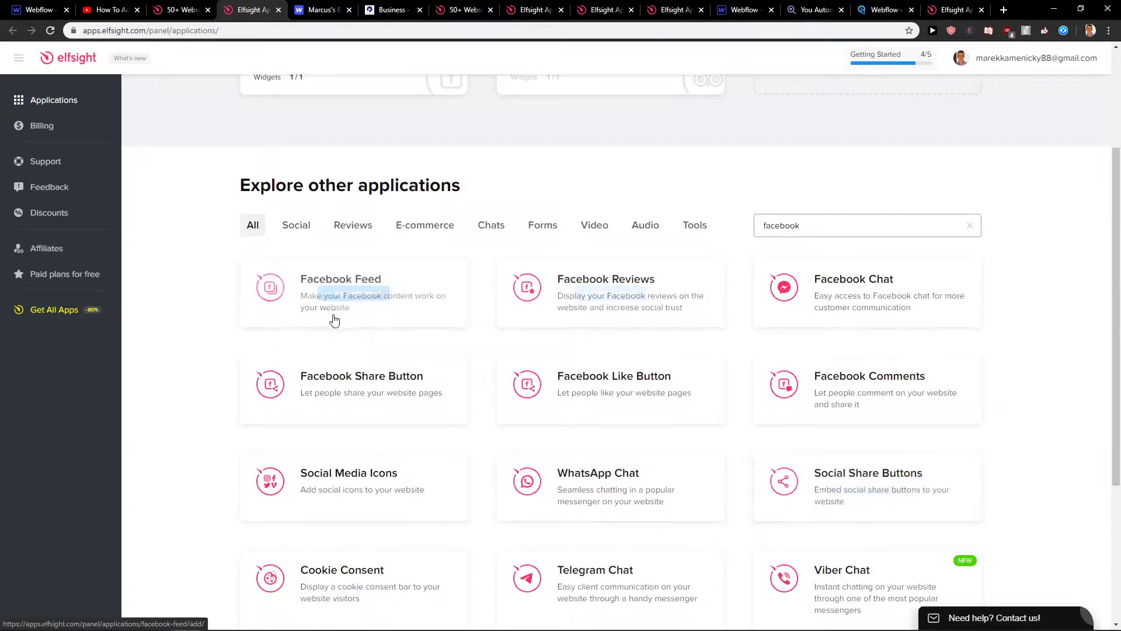
# - Create a Facebook Comments widget and check its Source, ordering and Number of Posts settings
pyautogui.moveTo(859, 410)
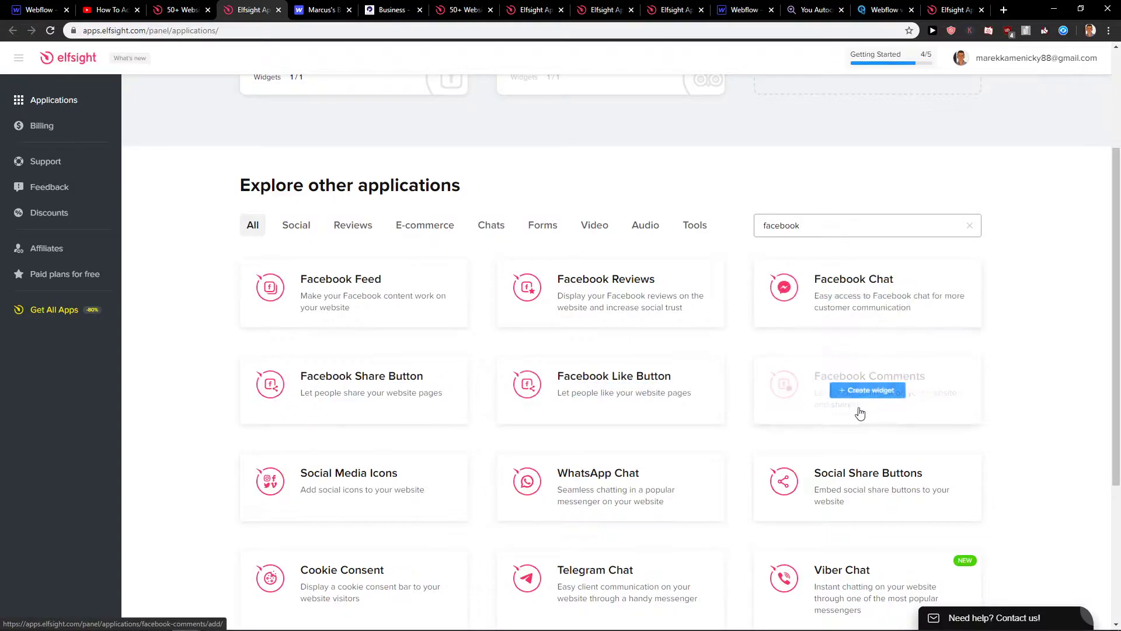
pyautogui.click(907, 397)
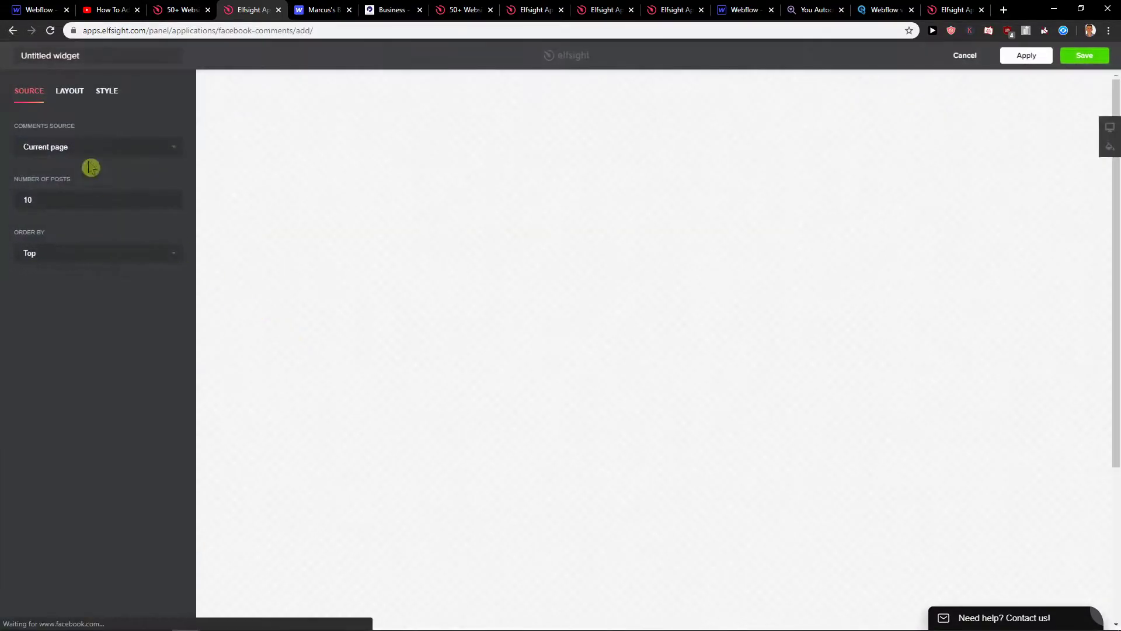
pyautogui.scroll(-4, 530, 301)
pyautogui.scroll(4, 525, 321)
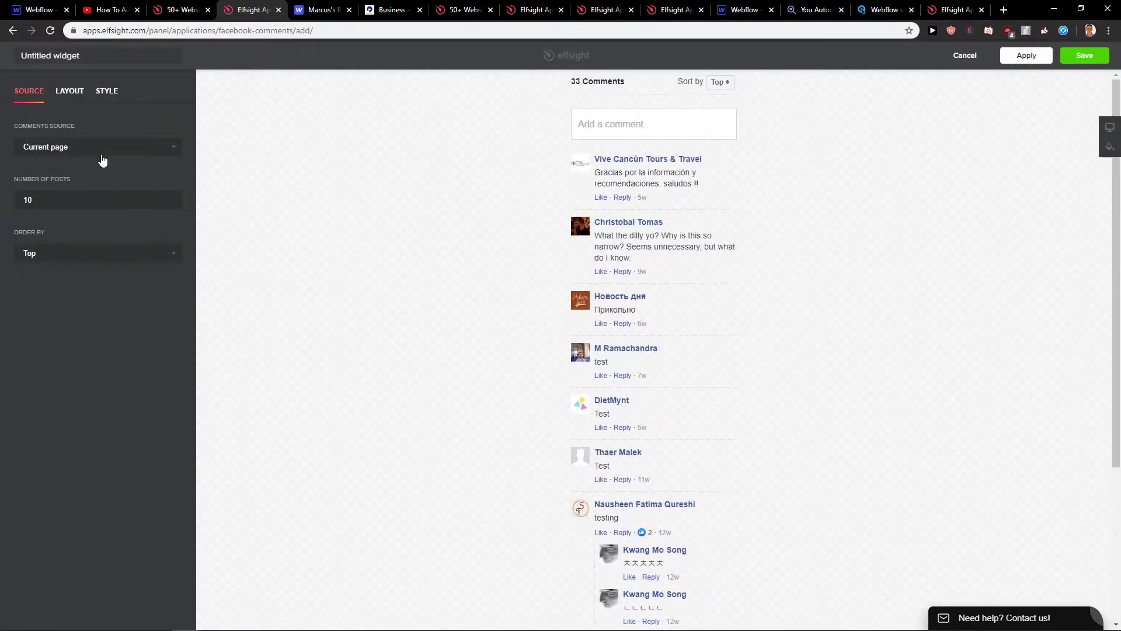
pyautogui.click(105, 154)
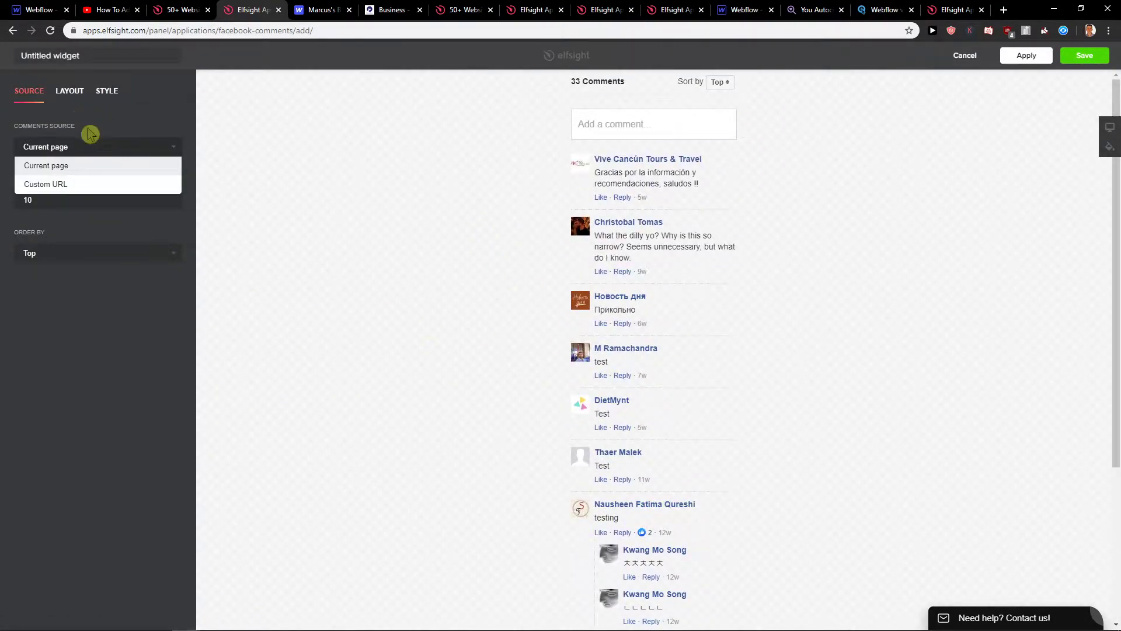
pyautogui.click(126, 254)
pyautogui.click(110, 194)
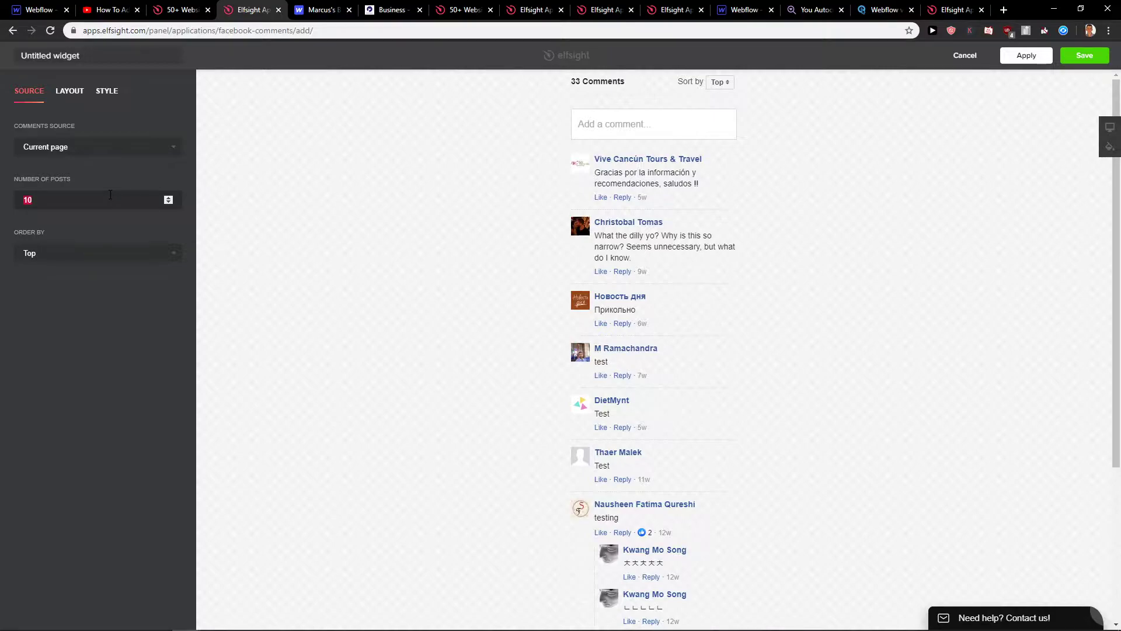
# - Review the widget's Layout width, Style colour scheme and the preview's comment sorting options
pyautogui.click(80, 90)
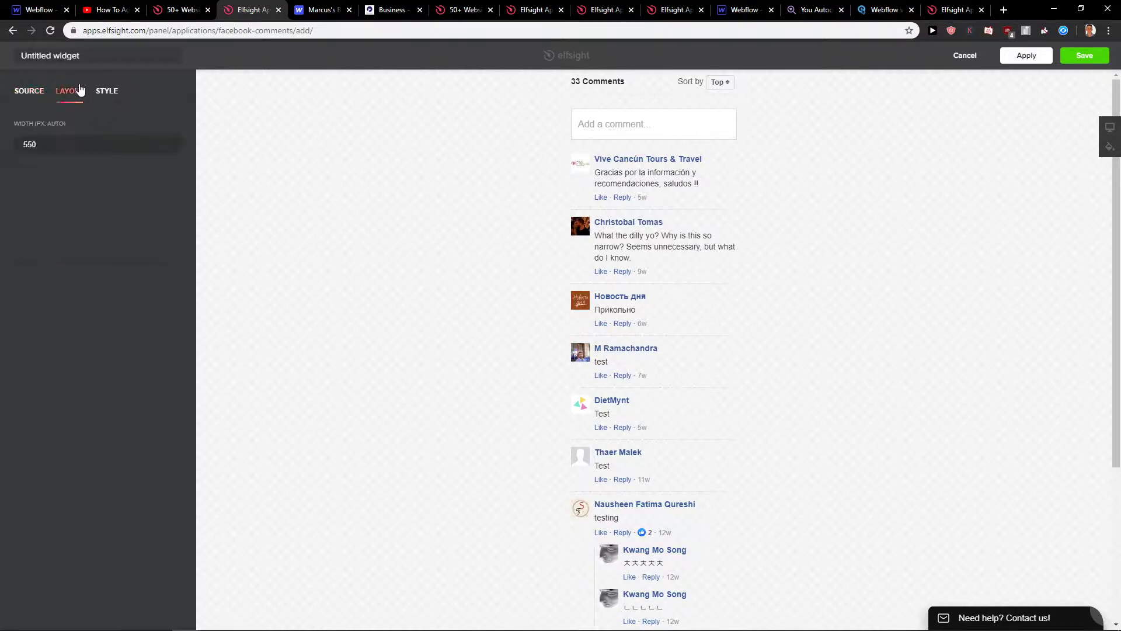
pyautogui.click(103, 95)
pyautogui.scroll(-4, 516, 265)
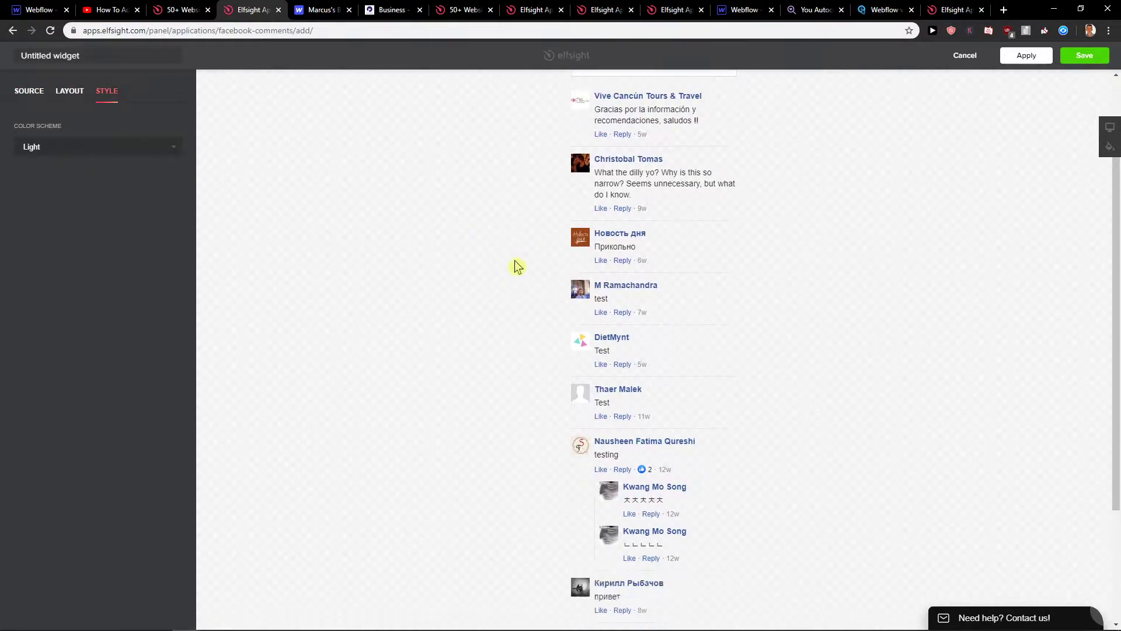
pyautogui.scroll(4, 469, 226)
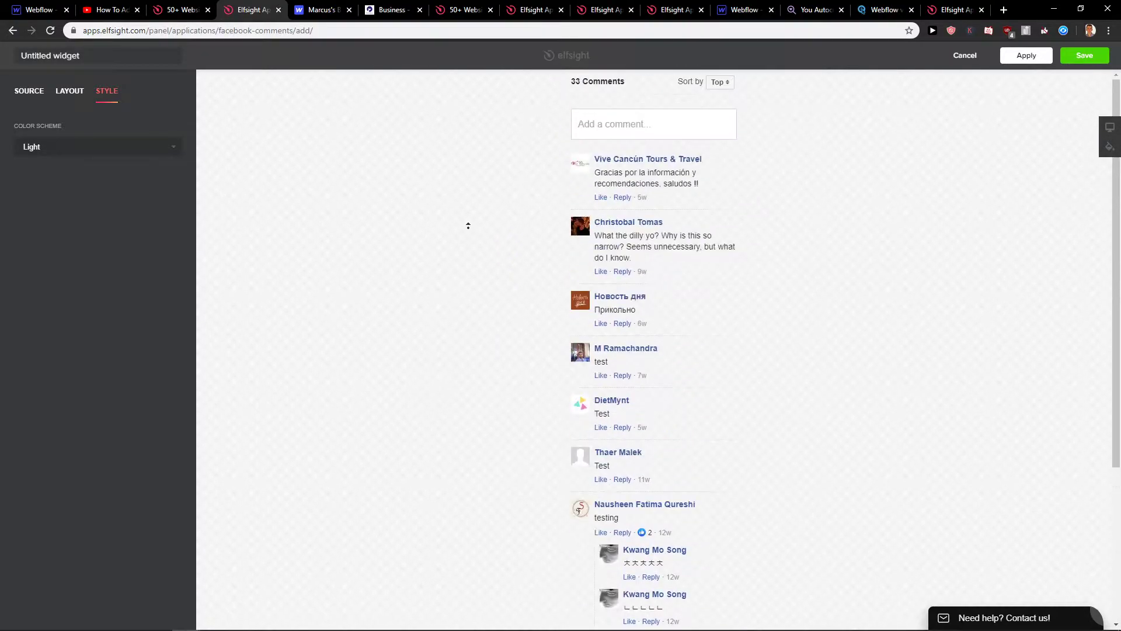
pyautogui.click(718, 85)
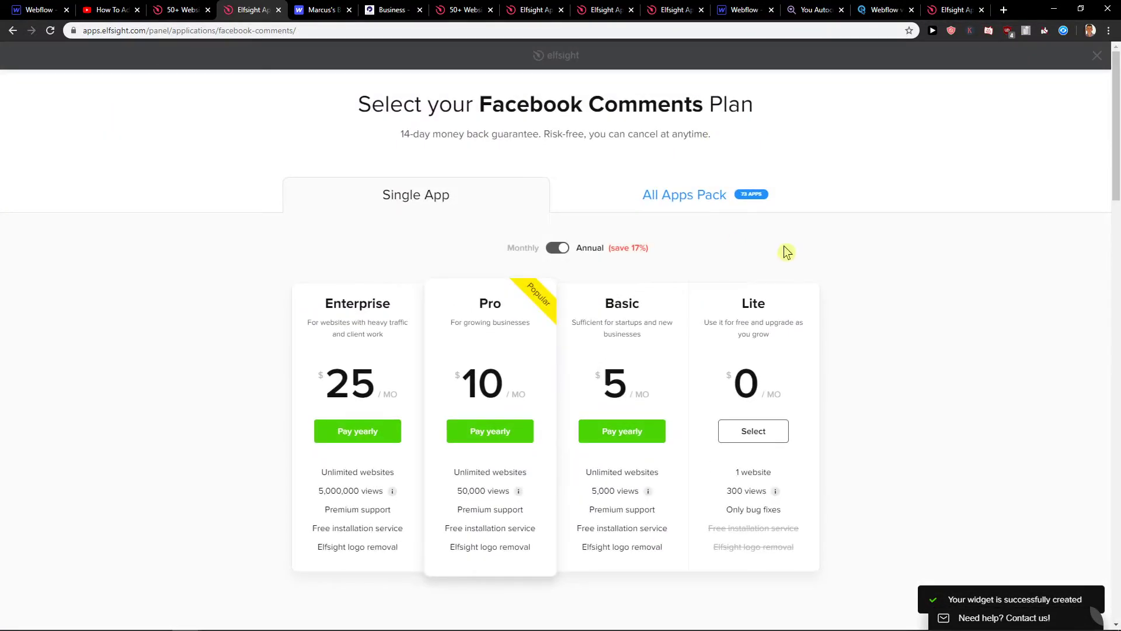
# - Compare the all-apps pack pricing against the single-app Facebook Comments plans
pyautogui.scroll(-1, 741, 233)
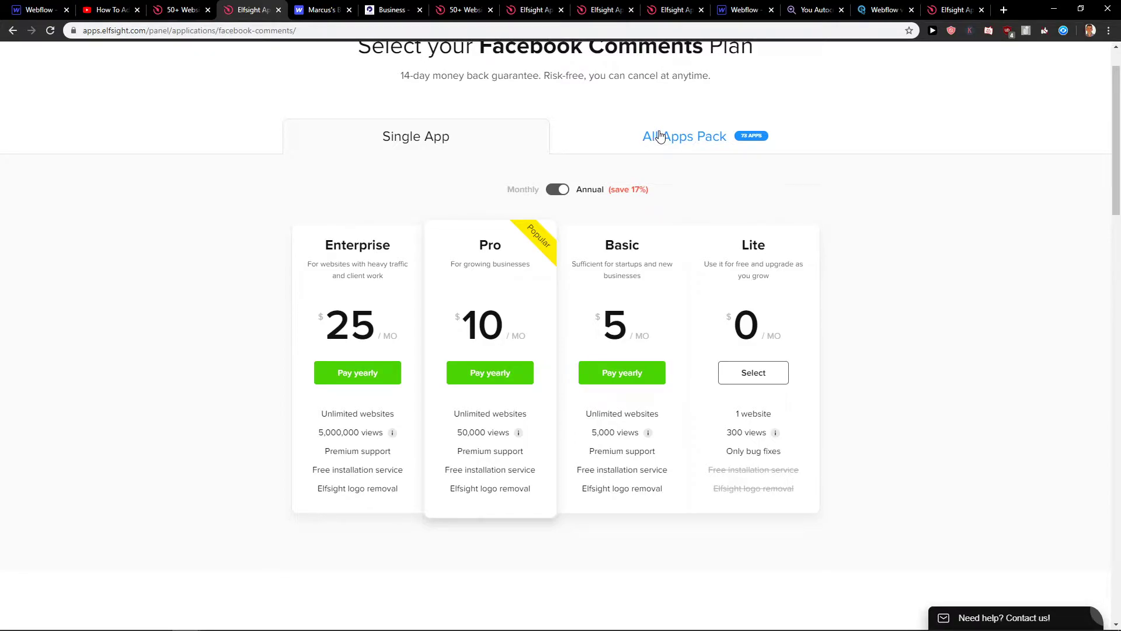
pyautogui.click(660, 136)
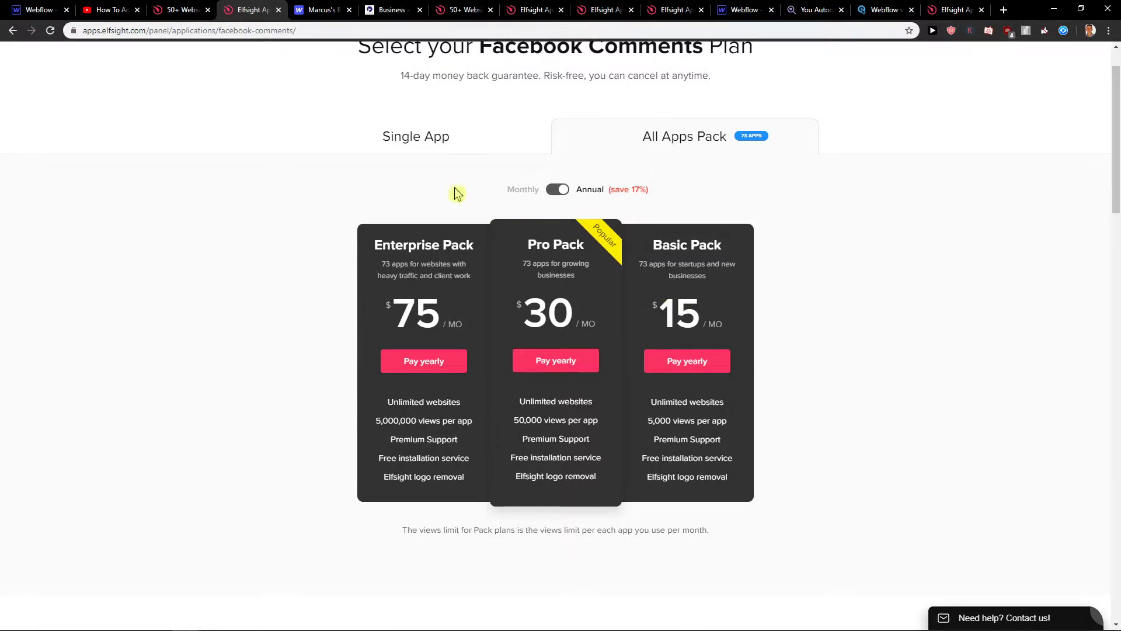
pyautogui.click(411, 148)
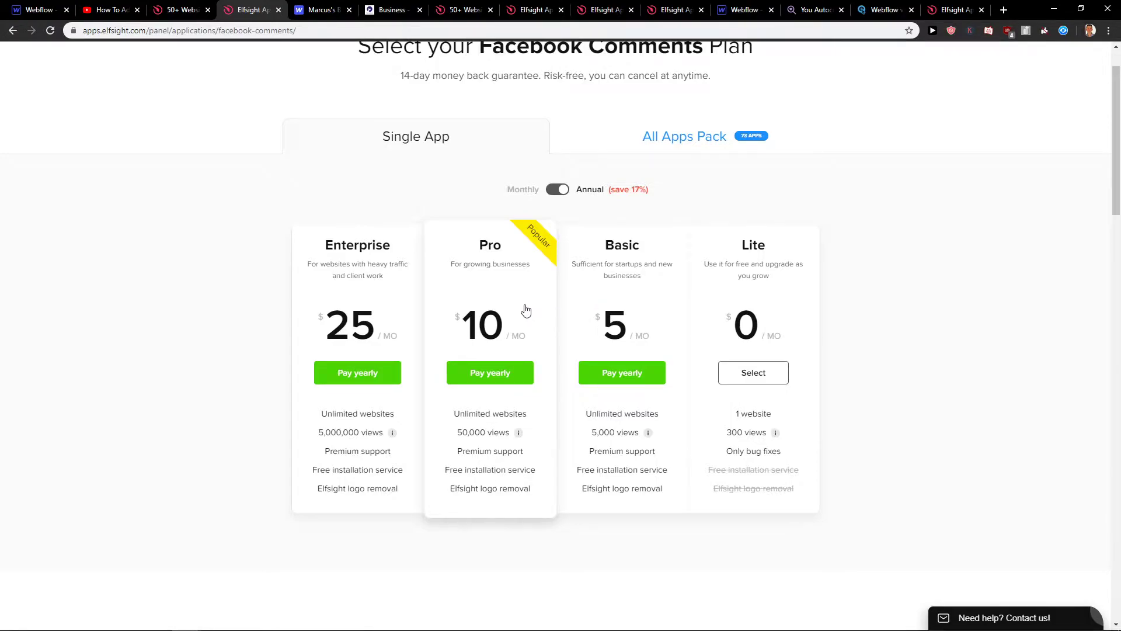
# - Copy the Facebook Comments widget's installation code and return to the Webflow Designer
pyautogui.scroll(1, 489, 275)
pyautogui.scroll(-2, 712, 294)
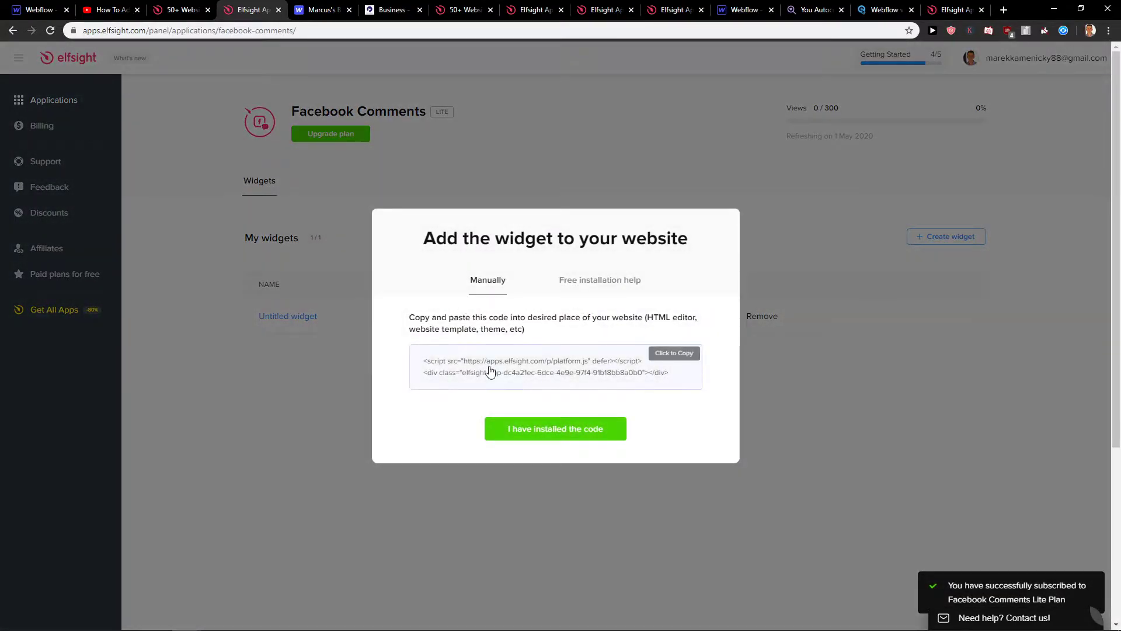
pyautogui.click(675, 352)
pyautogui.click(39, 10)
# - Add an HTML Embed above the Baby Yoda image containing the pasted Elfsight code
pyautogui.scroll(-15, 251, 245)
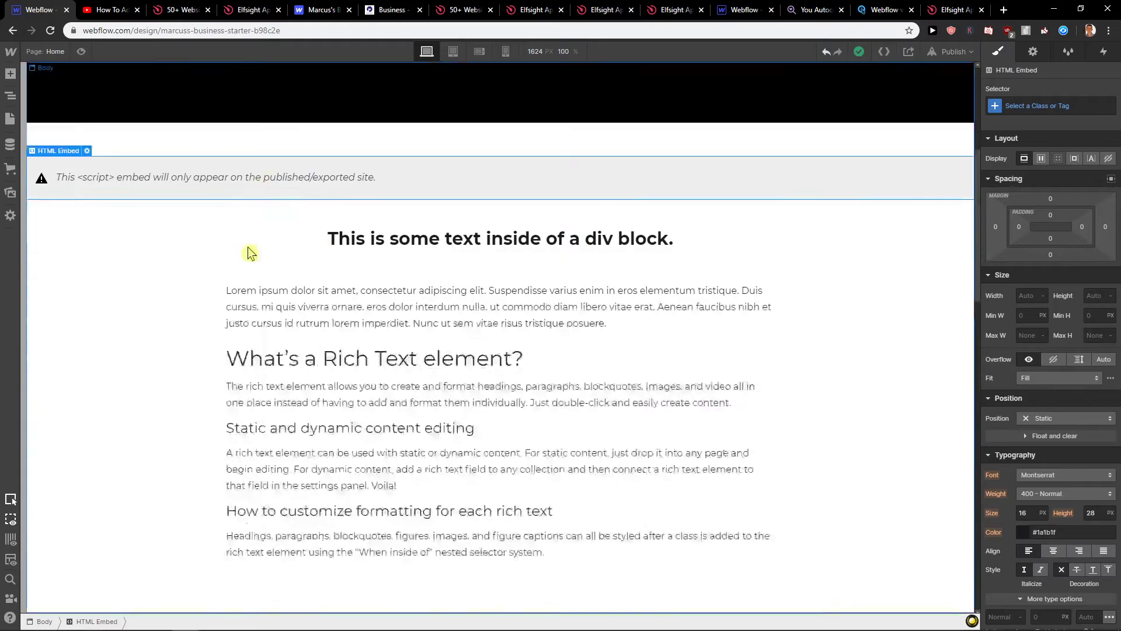
pyautogui.scroll(8, 240, 239)
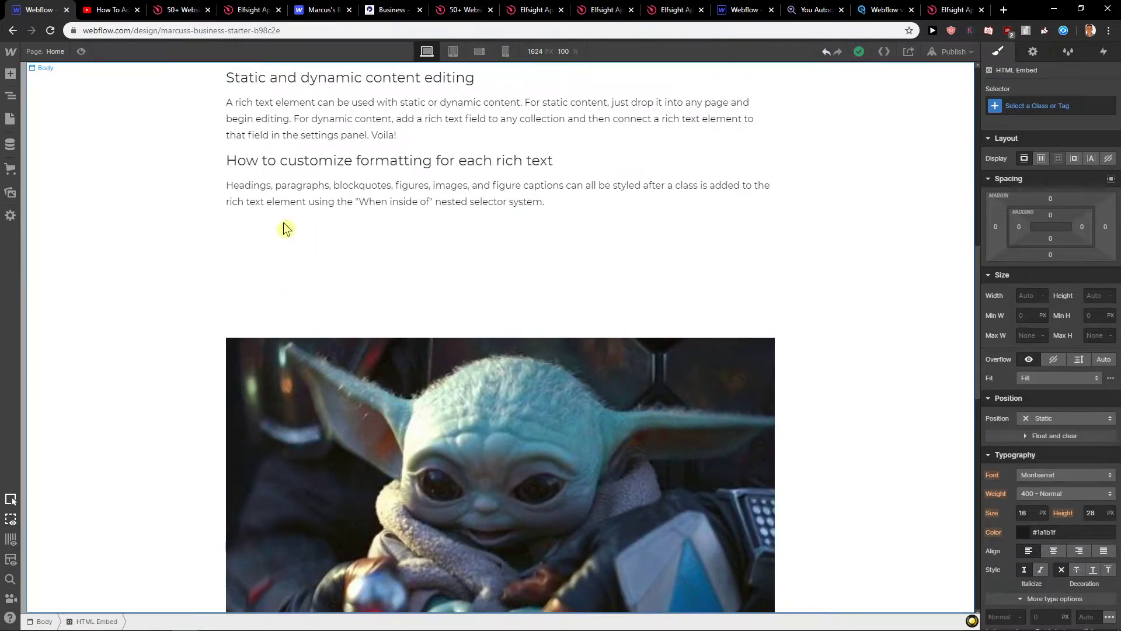
pyautogui.click(10, 73)
pyautogui.scroll(-15, 79, 152)
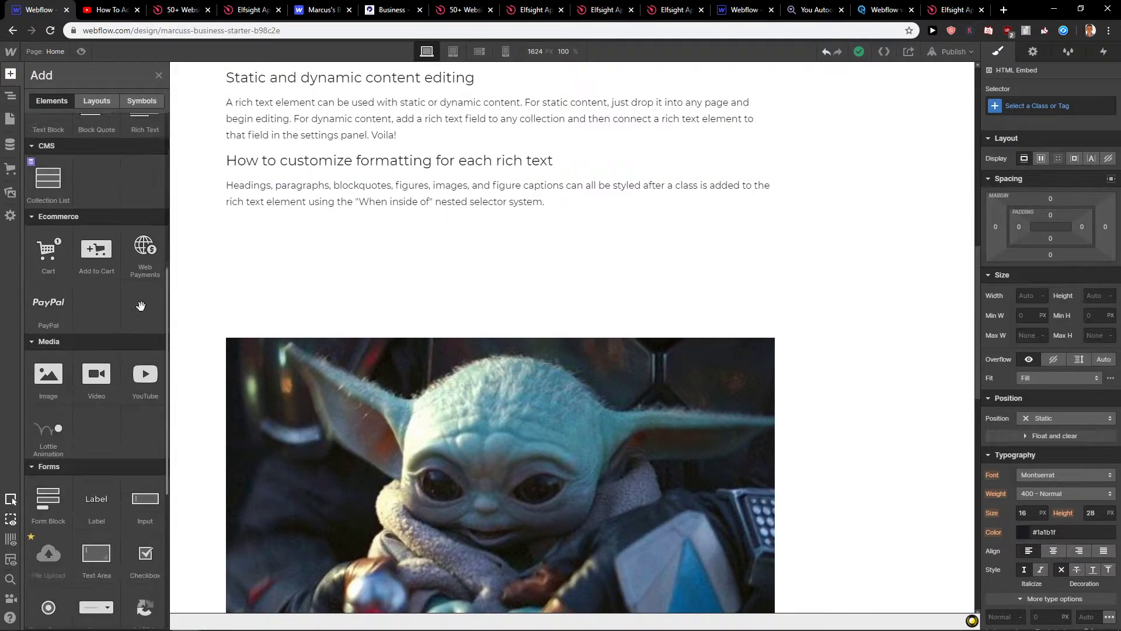
pyautogui.moveTo(133, 418); pyautogui.dragTo(266, 263)
pyautogui.hotkey('ctrl', 'v')
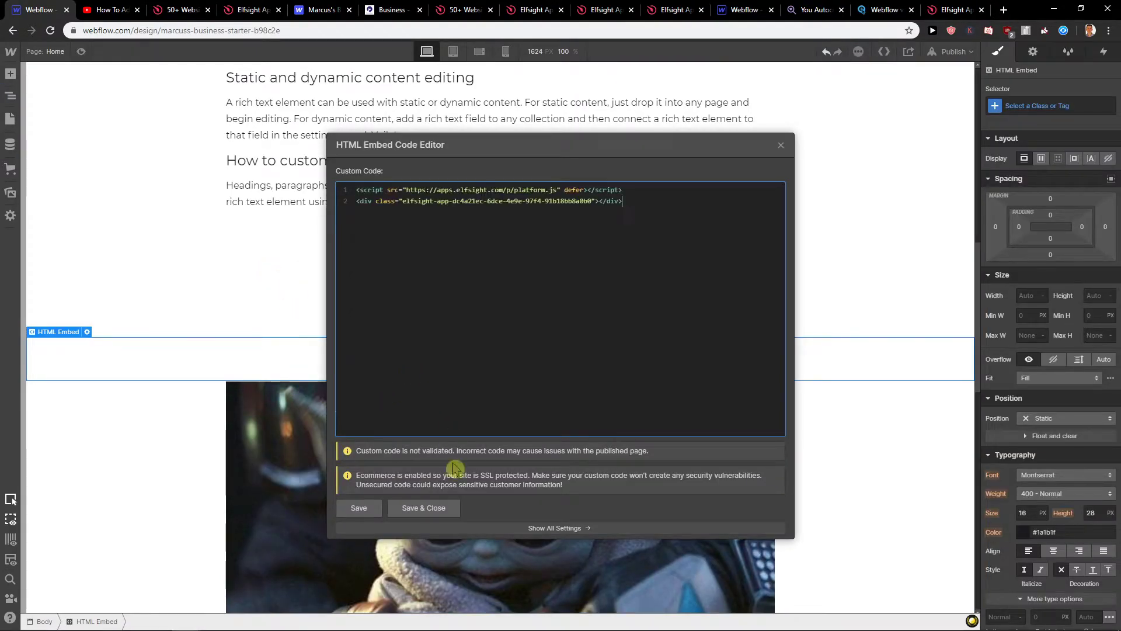
pyautogui.click(423, 507)
# - Publish the site to its webflow.io domain and open the live site
pyautogui.click(954, 51)
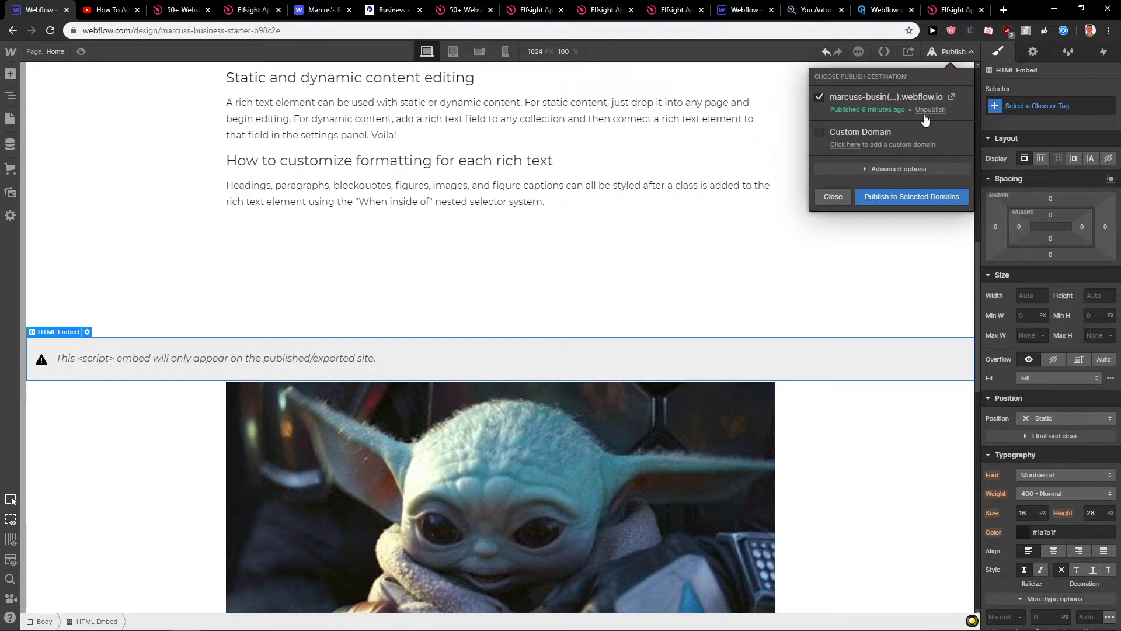
pyautogui.click(883, 197)
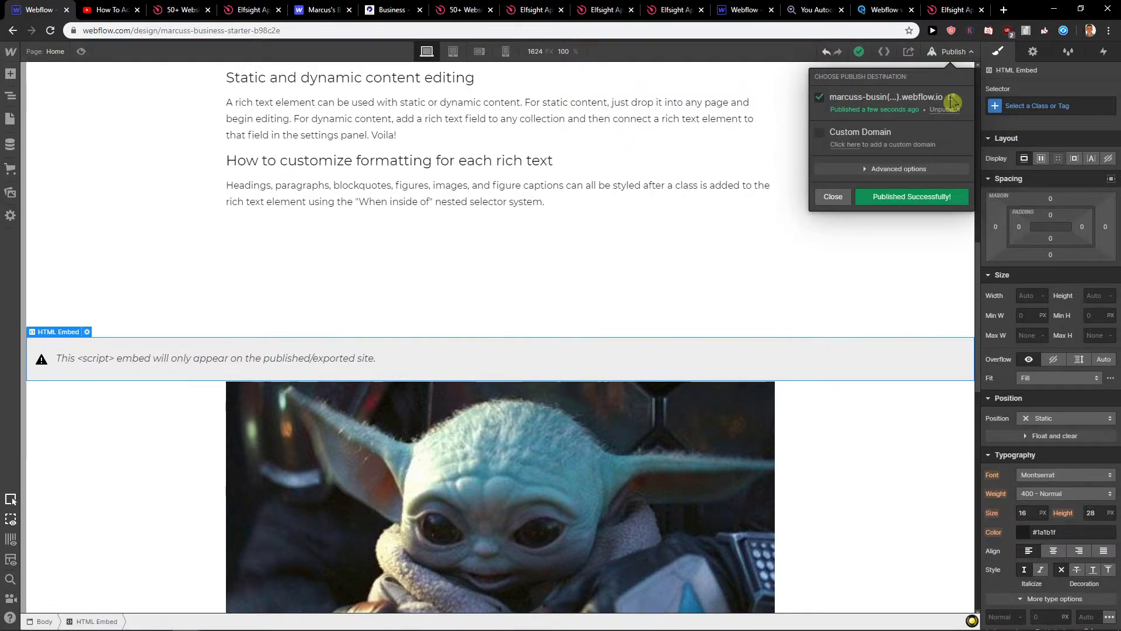
pyautogui.click(952, 100)
# - Try the live widget's Add a comment box, then close the Designer's publish panel
pyautogui.scroll(-12, 363, 226)
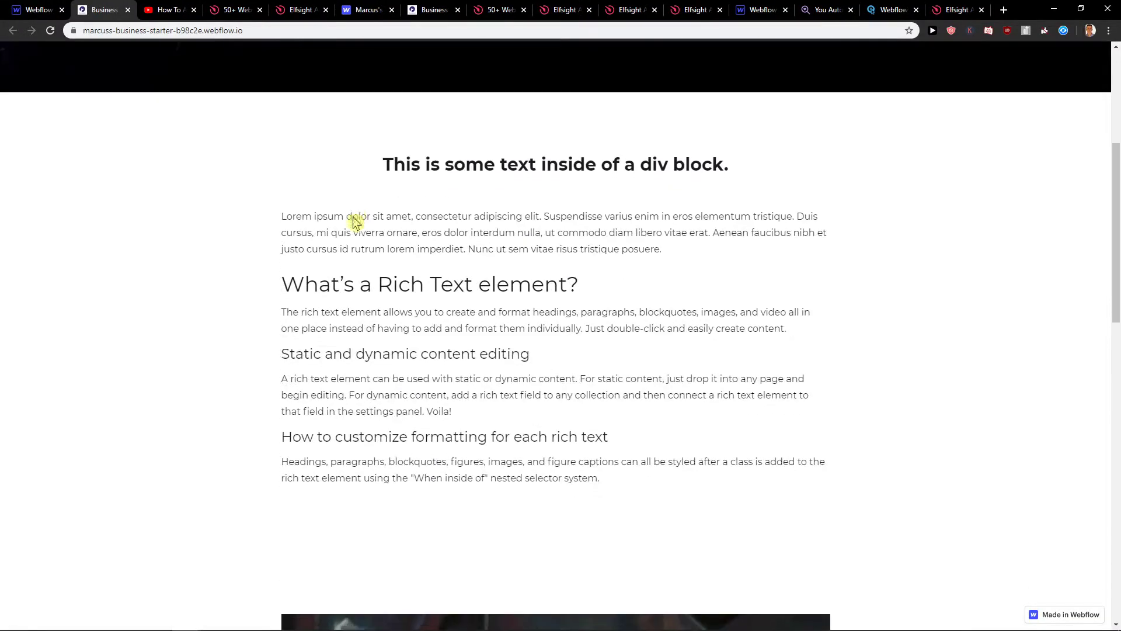
pyautogui.scroll(1, 389, 246)
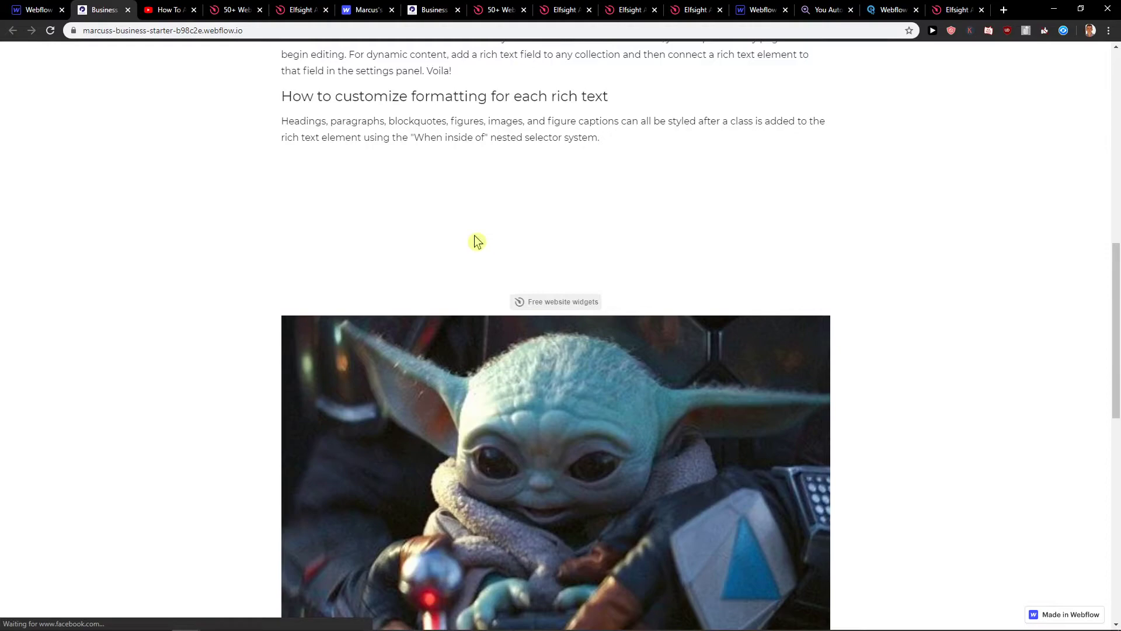
pyautogui.scroll(2, 476, 237)
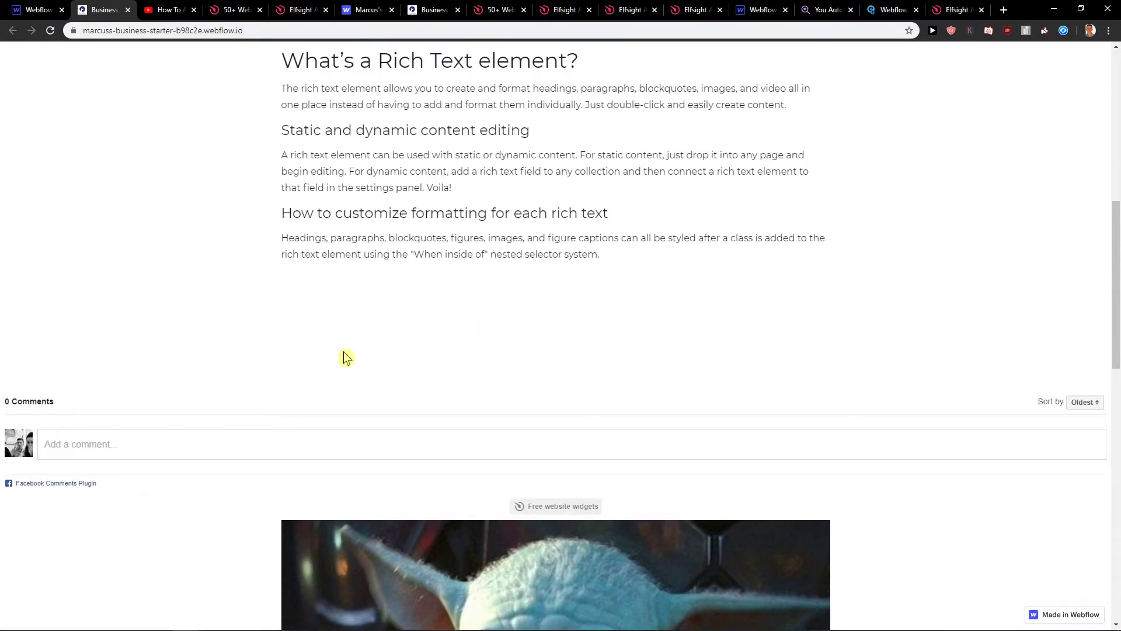
pyautogui.click(121, 455)
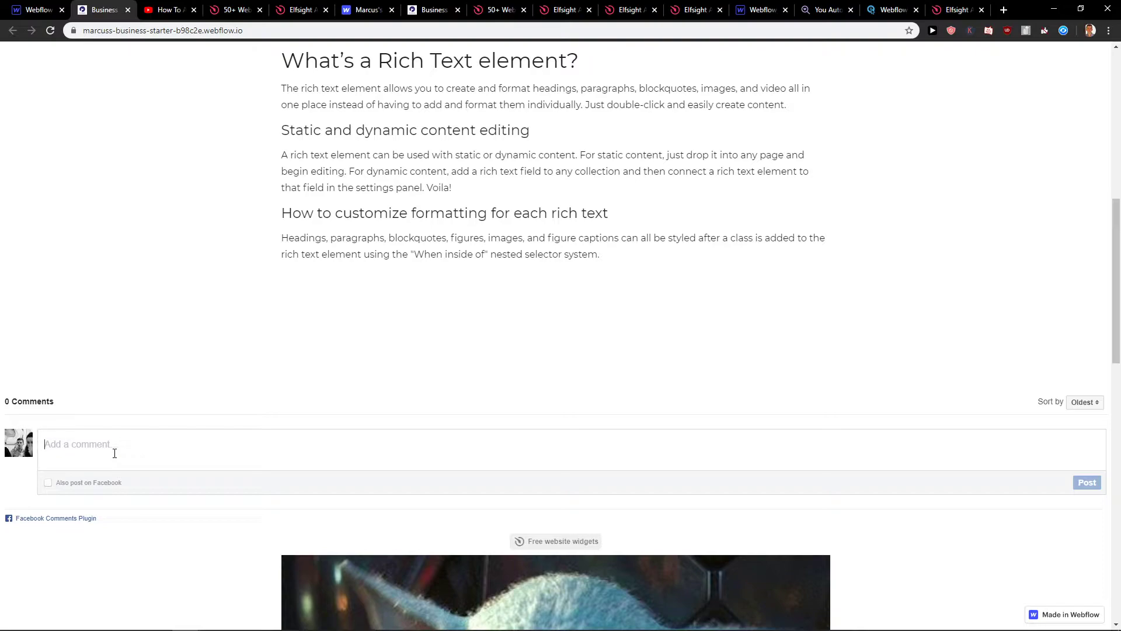
pyautogui.click(59, 7)
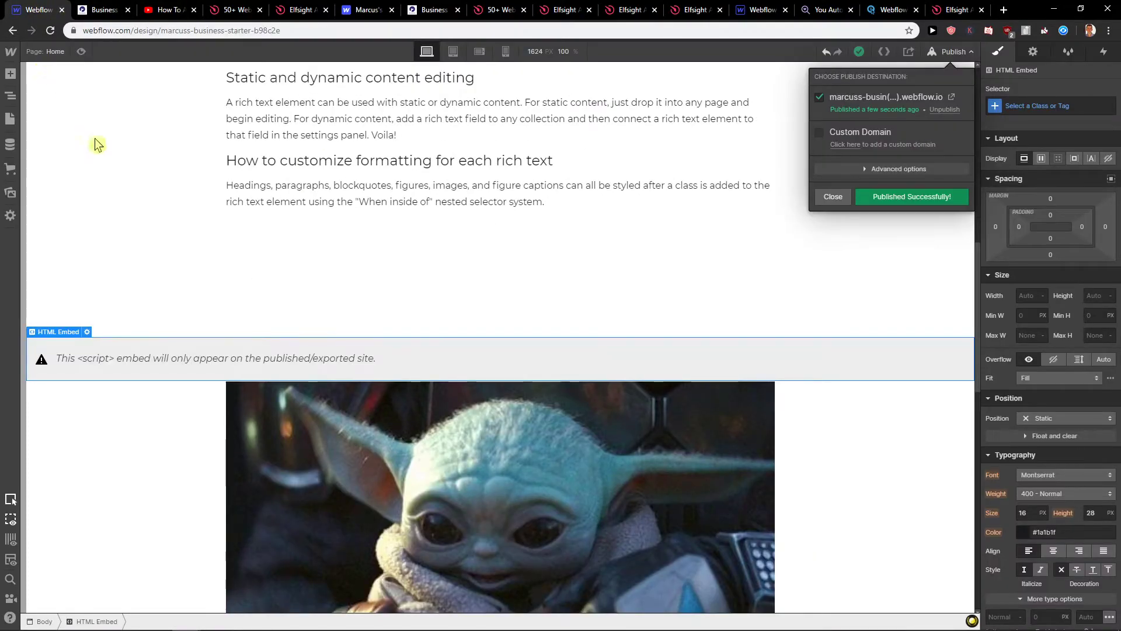
pyautogui.click(769, 340)
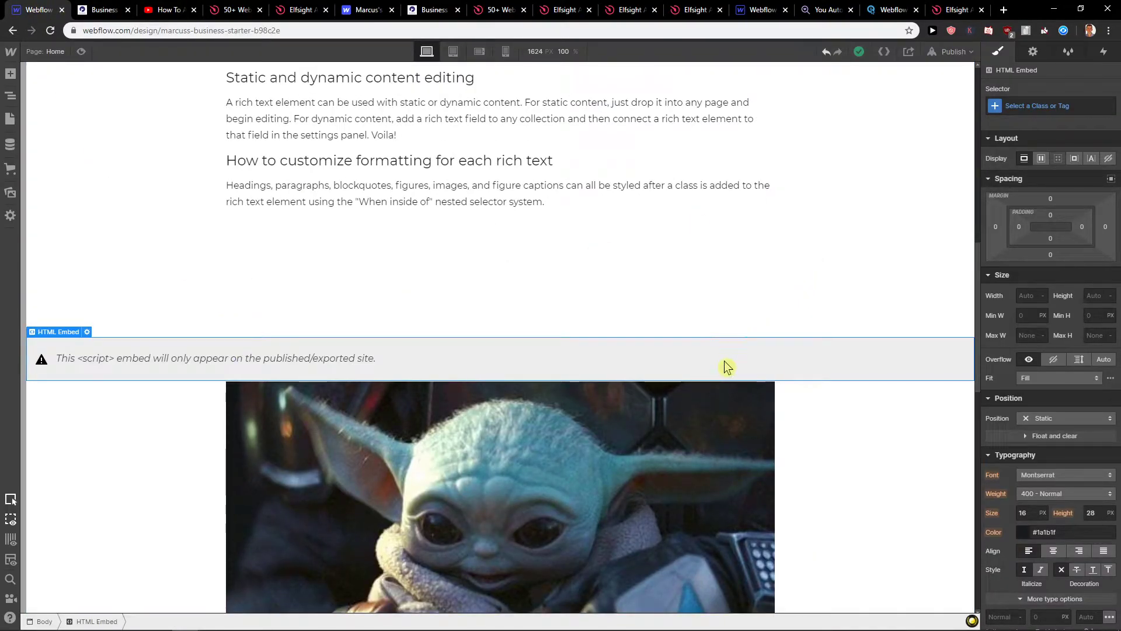
# - Delete the comments embed from the Home page and open the Blog page
pyautogui.press('Delete')
pyautogui.click(12, 75)
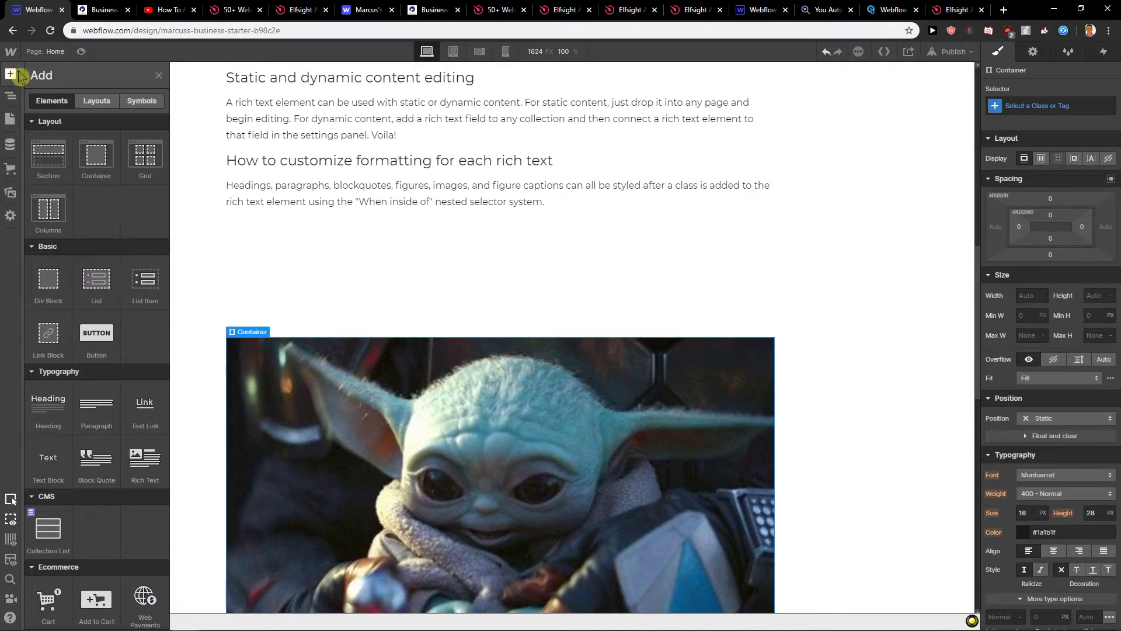
pyautogui.click(11, 119)
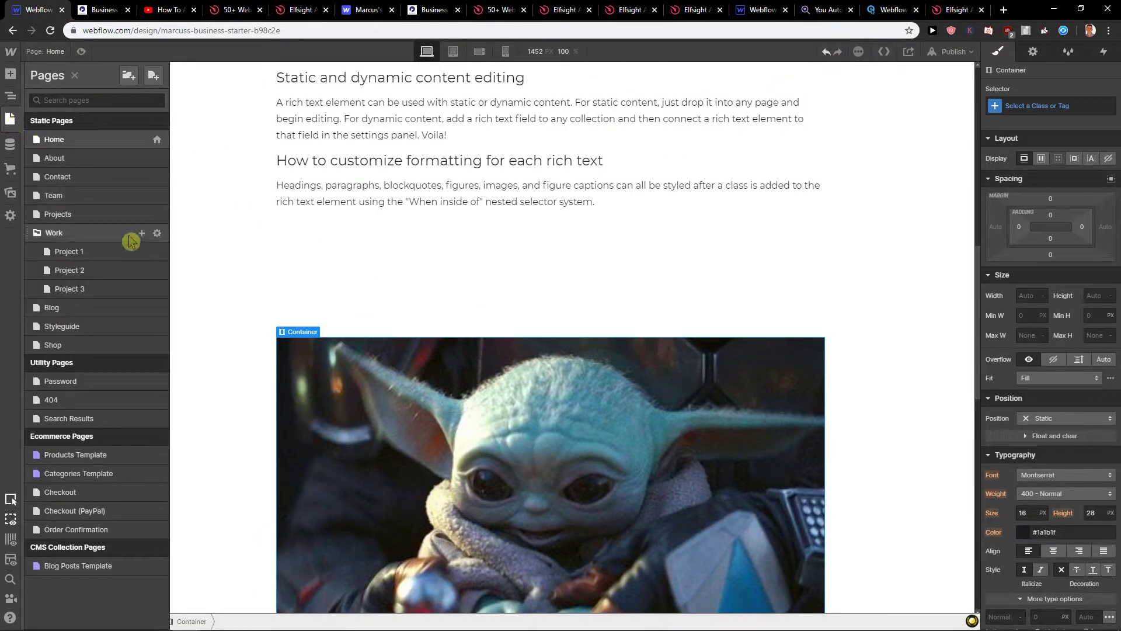
pyautogui.click(104, 311)
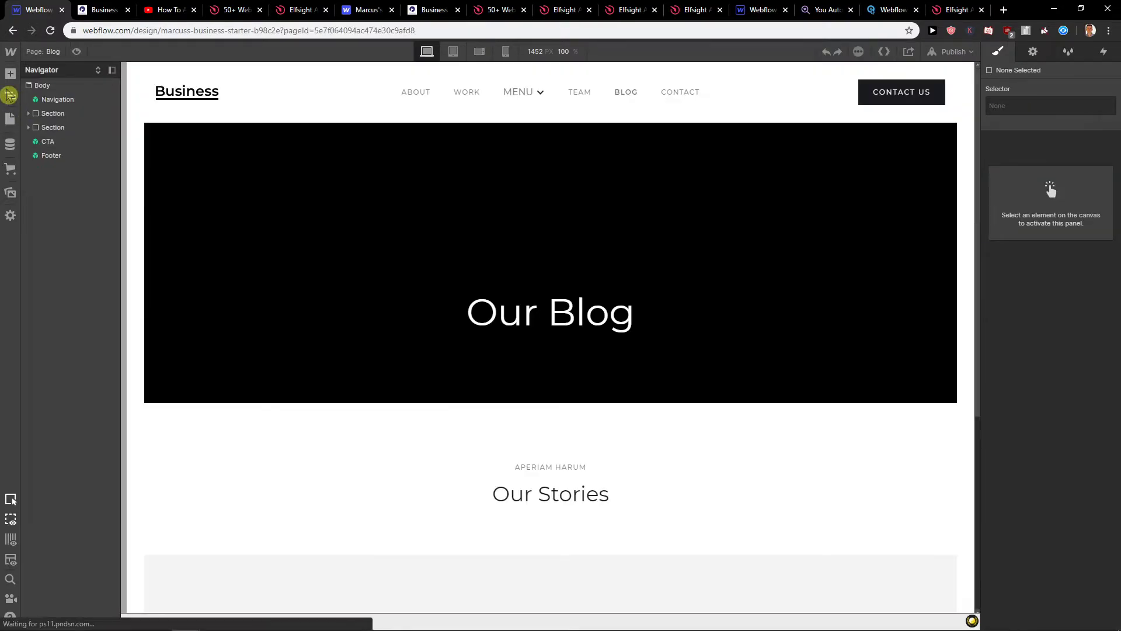
# - Browse the Blog post list, then switch to the Project 1 page
pyautogui.scroll(-3, 341, 328)
pyautogui.scroll(-5, 341, 328)
pyautogui.click(363, 431)
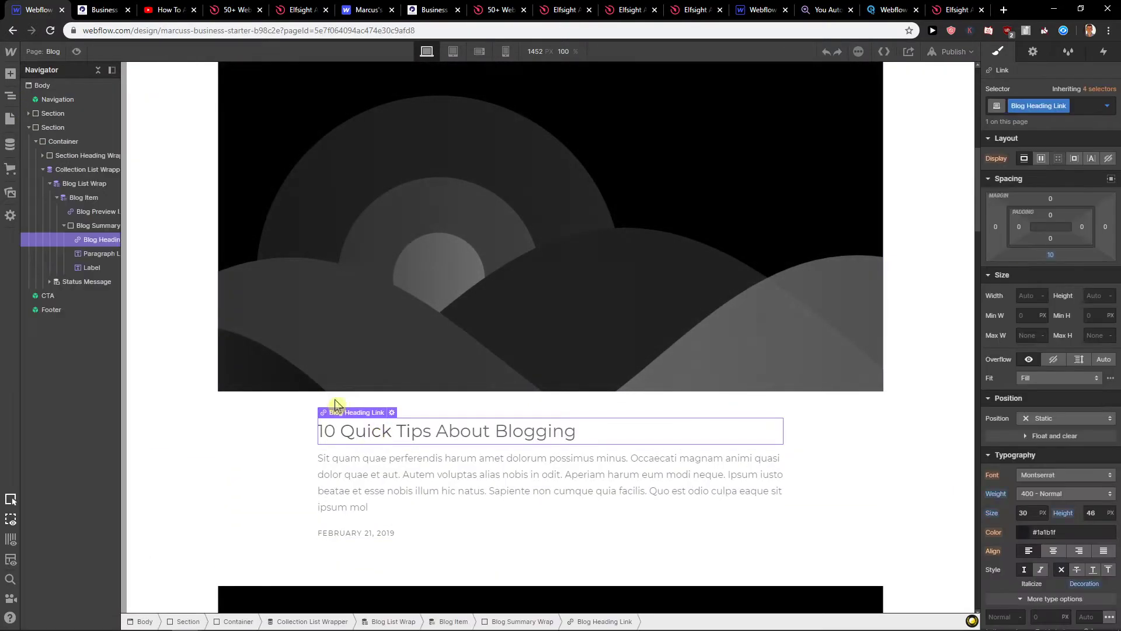
pyautogui.click(10, 118)
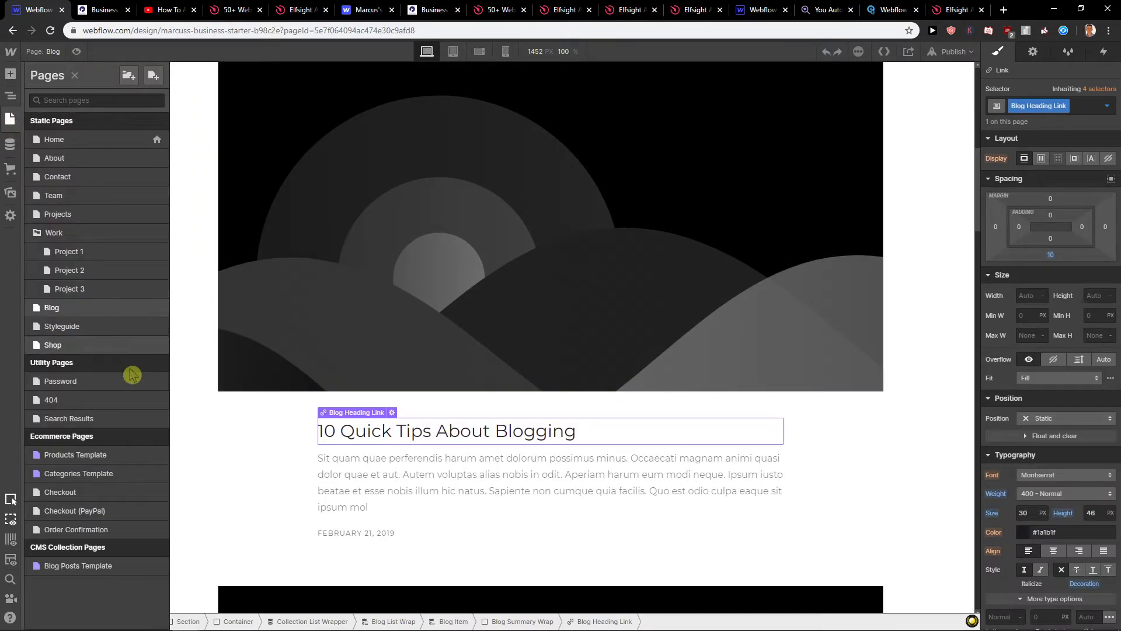
pyautogui.click(115, 252)
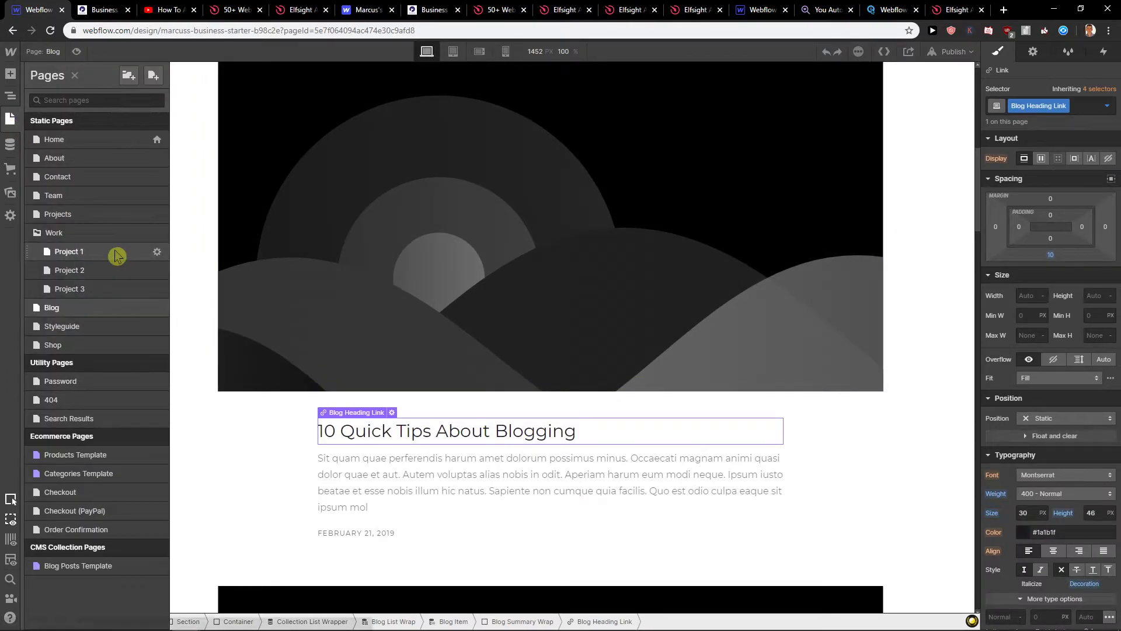
# - Place an HTML Embed with the Elfsight code above Project 1's Grow your business CTA
pyautogui.scroll(-15, 263, 363)
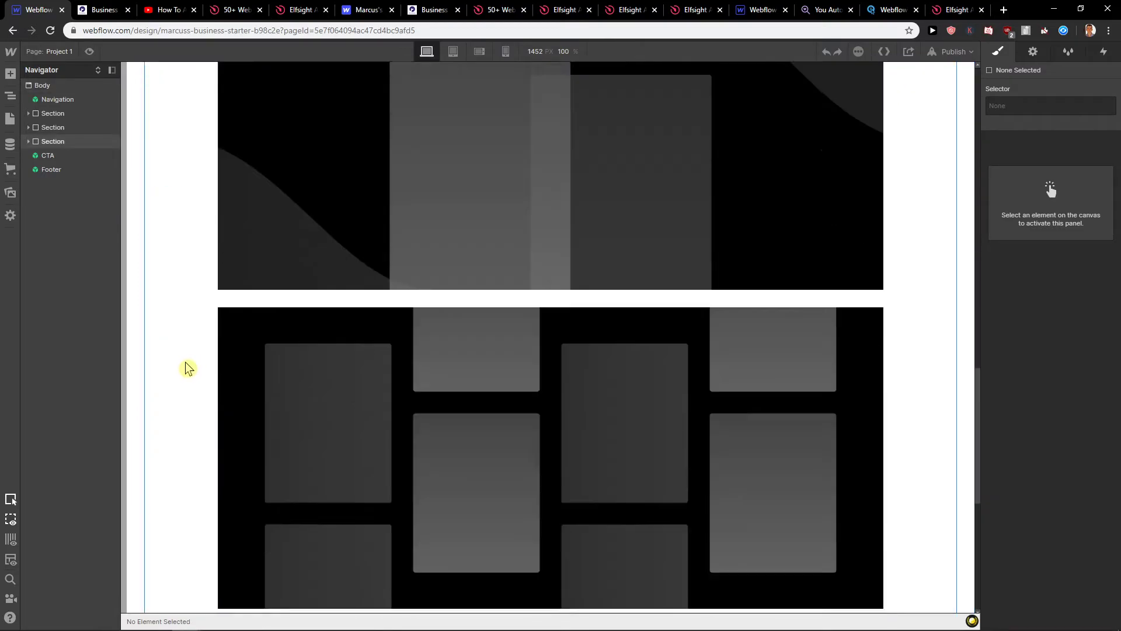
pyautogui.scroll(-6, 187, 368)
pyautogui.click(343, 217)
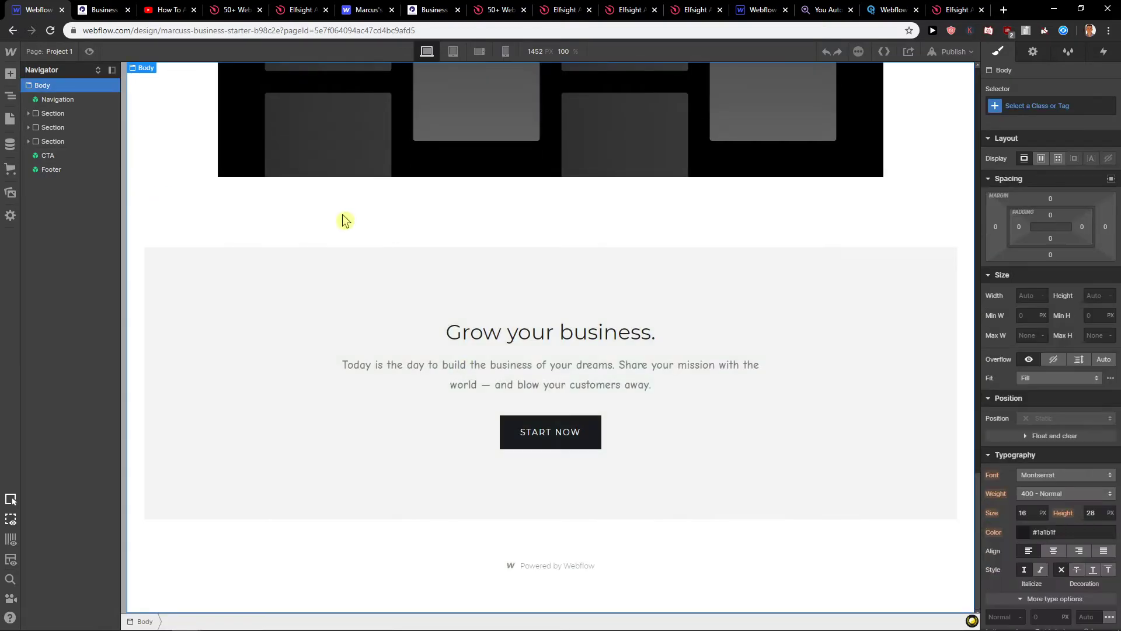
pyautogui.click(10, 74)
pyautogui.scroll(-12, 96, 327)
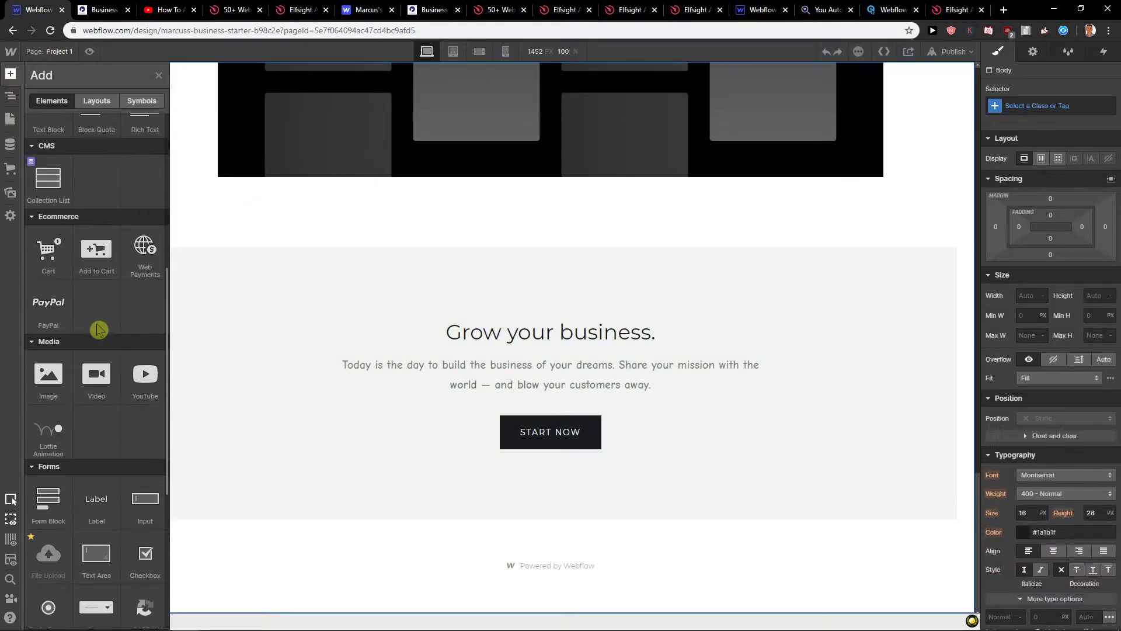
pyautogui.moveTo(144, 432); pyautogui.dragTo(192, 240)
pyautogui.write('<script src="https://apps.elfsight.com/p/platform.js" defer></script> <div class="elfsight-app-dc4a21ec-6dce-4e9e-97f4-91b18bb8a0b0"></div>')
pyautogui.click(430, 512)
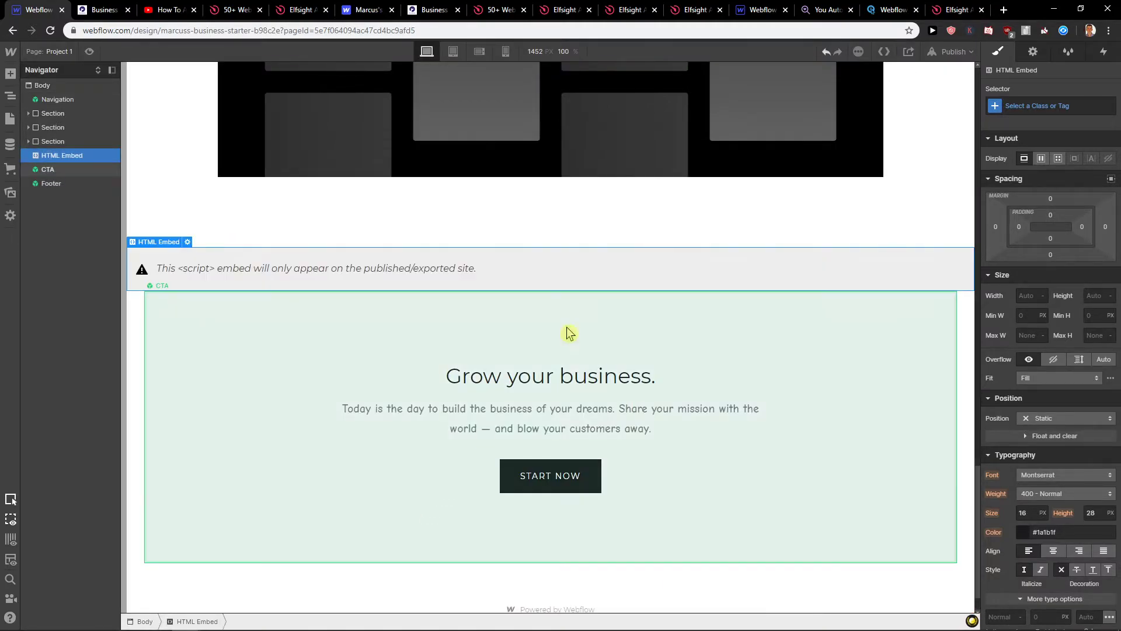
pyautogui.click(951, 51)
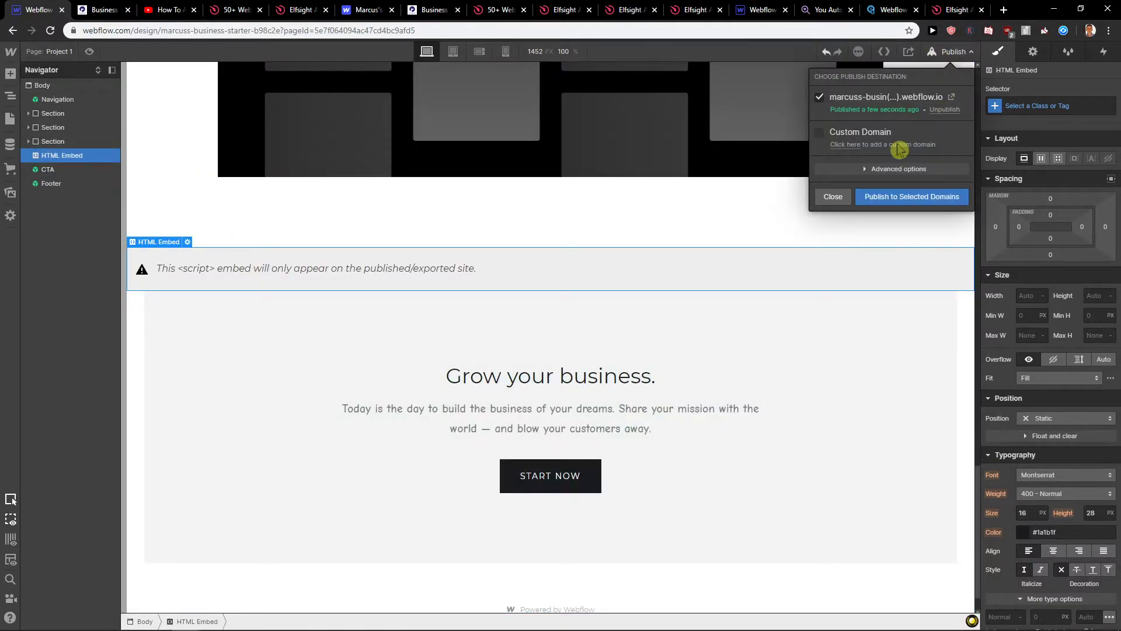
# - Publish to webflow.io, open the live Project #1 page and try its comment box
pyautogui.click(926, 195)
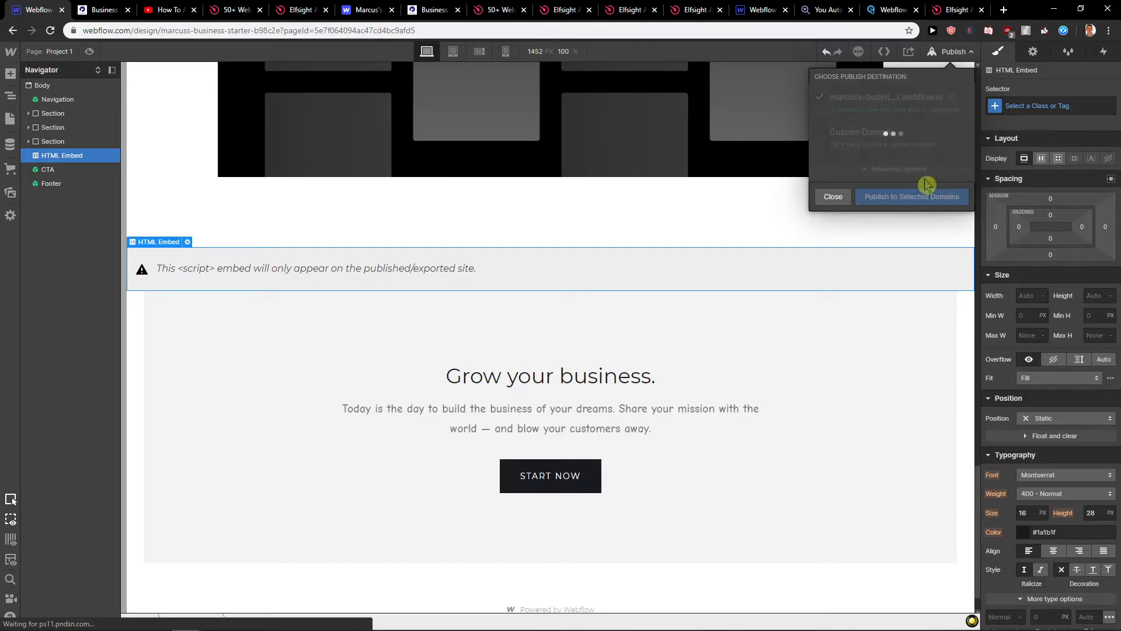
pyautogui.click(940, 98)
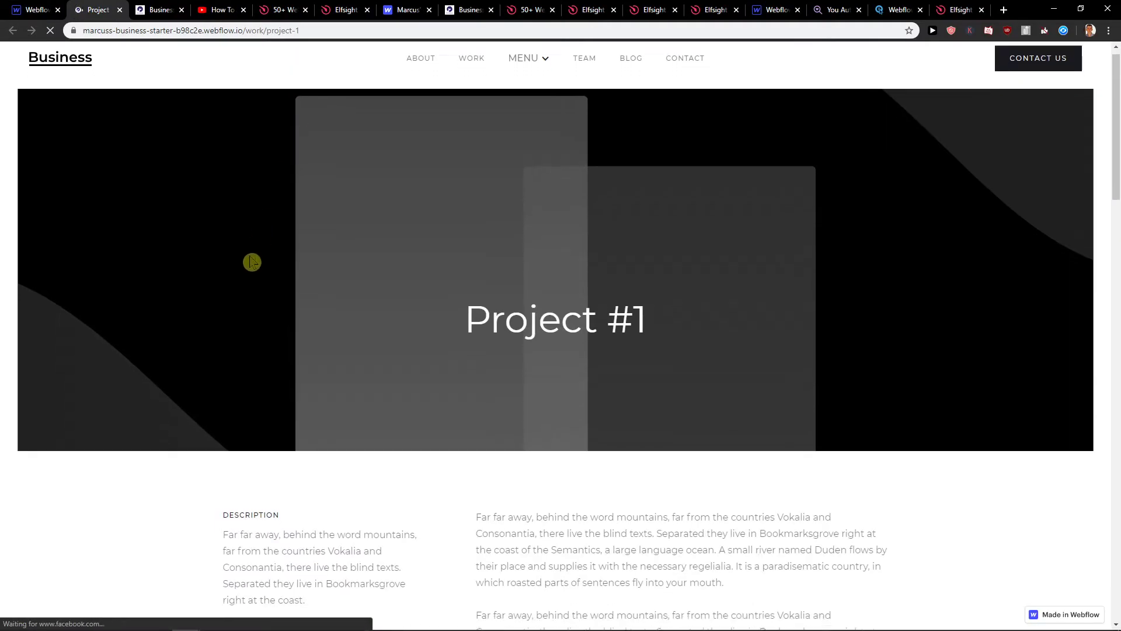
pyautogui.scroll(-20, 251, 262)
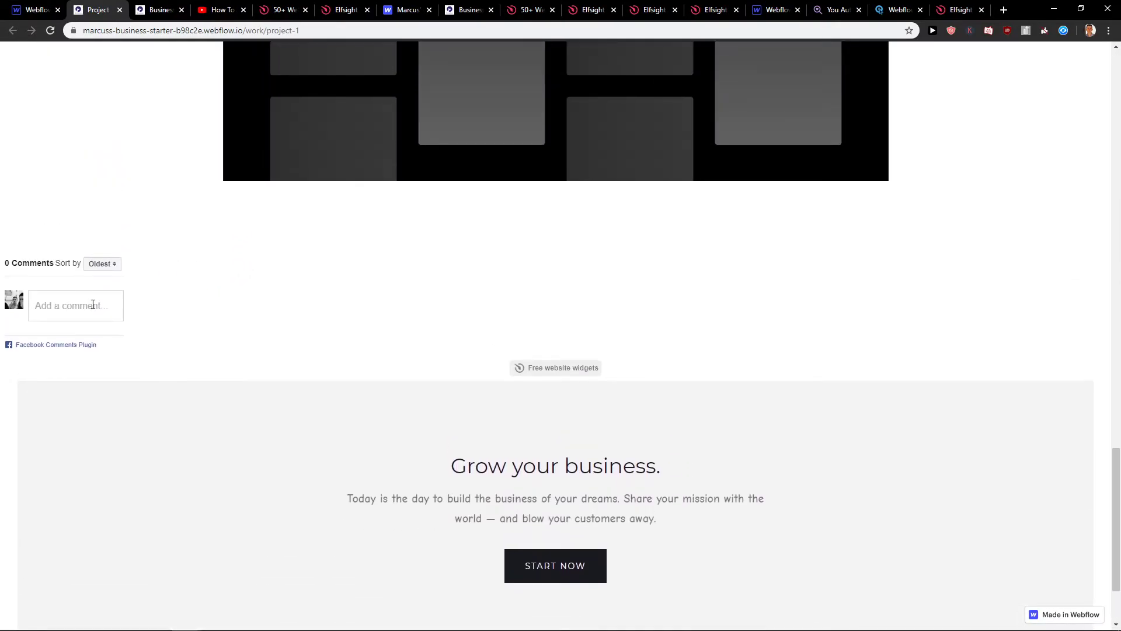
pyautogui.click(88, 305)
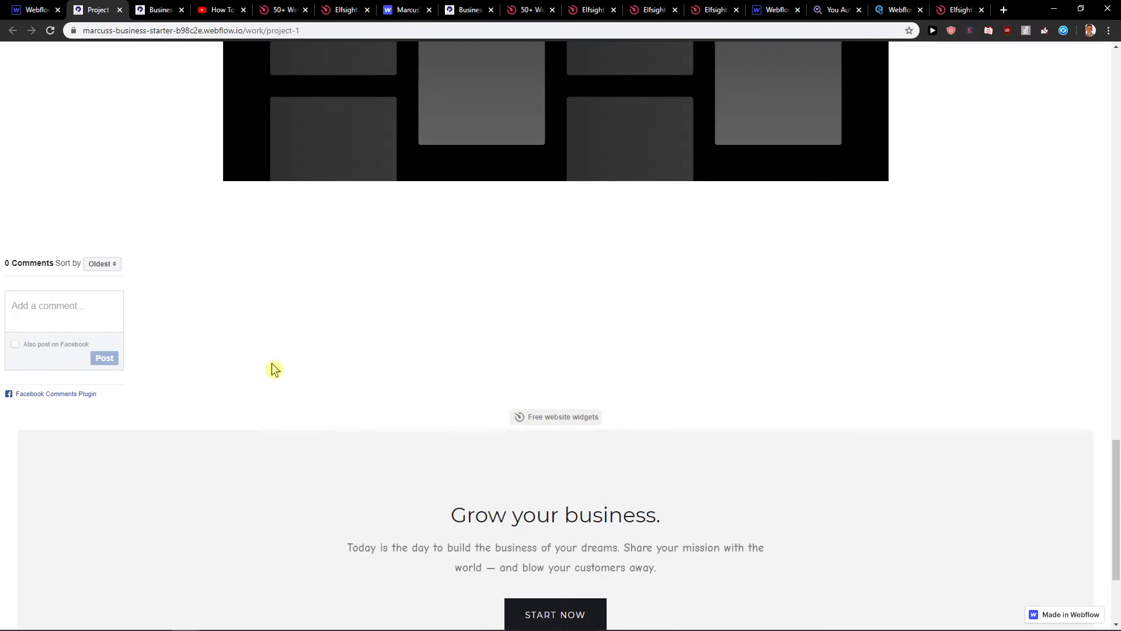
# - Add a new Container above the HTML Embed and nest the embed inside it
pyautogui.click(45, 7)
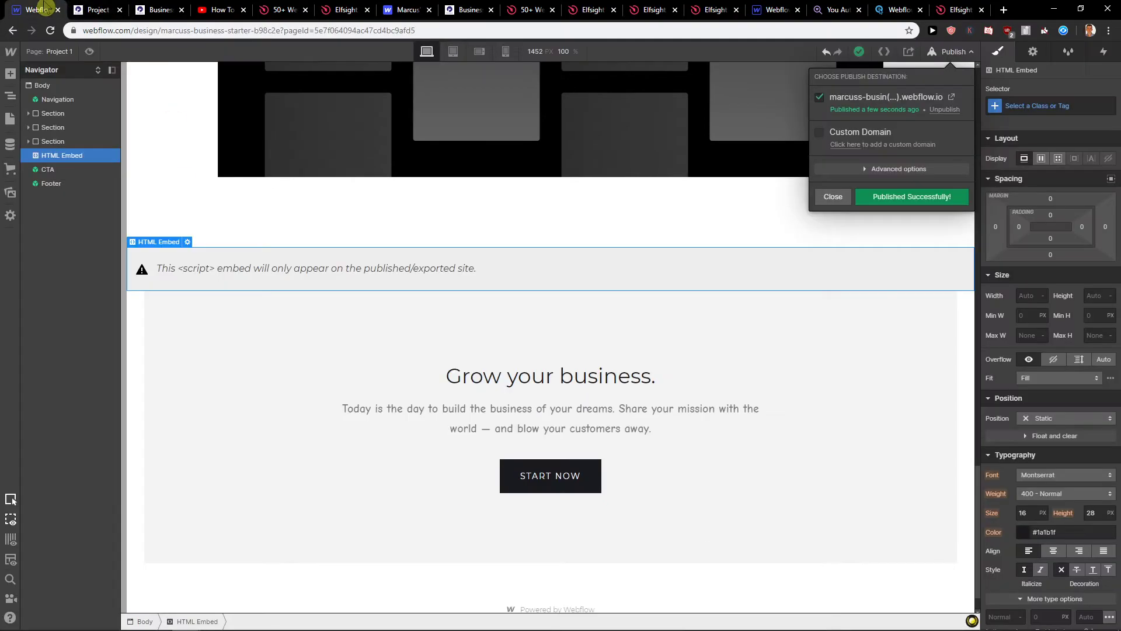
pyautogui.click(11, 75)
pyautogui.click(10, 73)
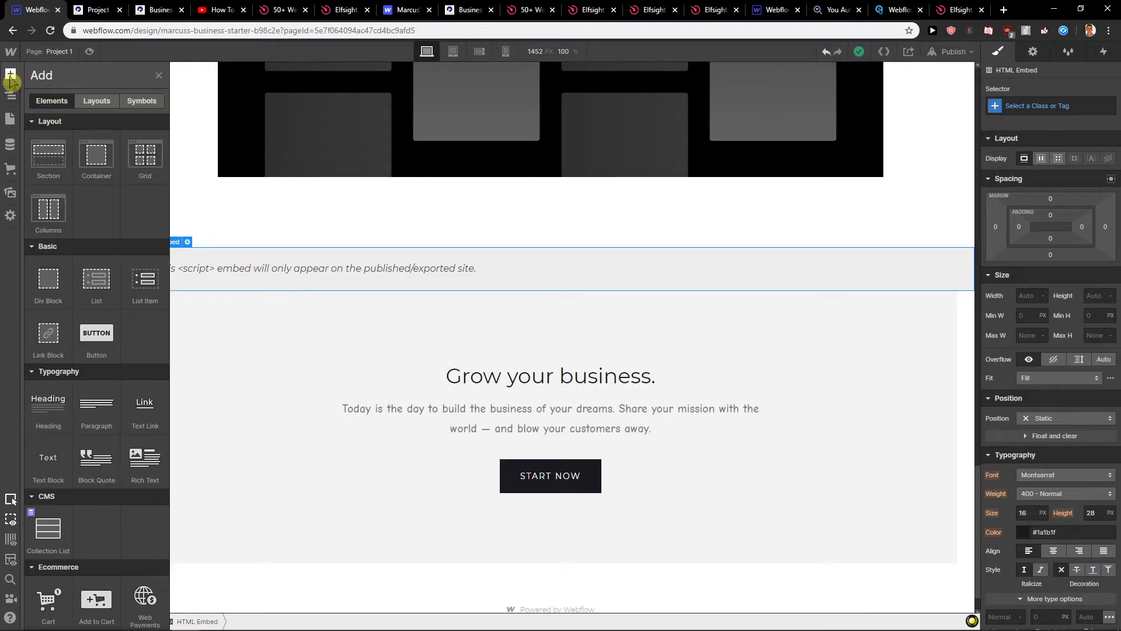
pyautogui.moveTo(96, 156); pyautogui.dragTo(303, 269)
pyautogui.click(213, 325)
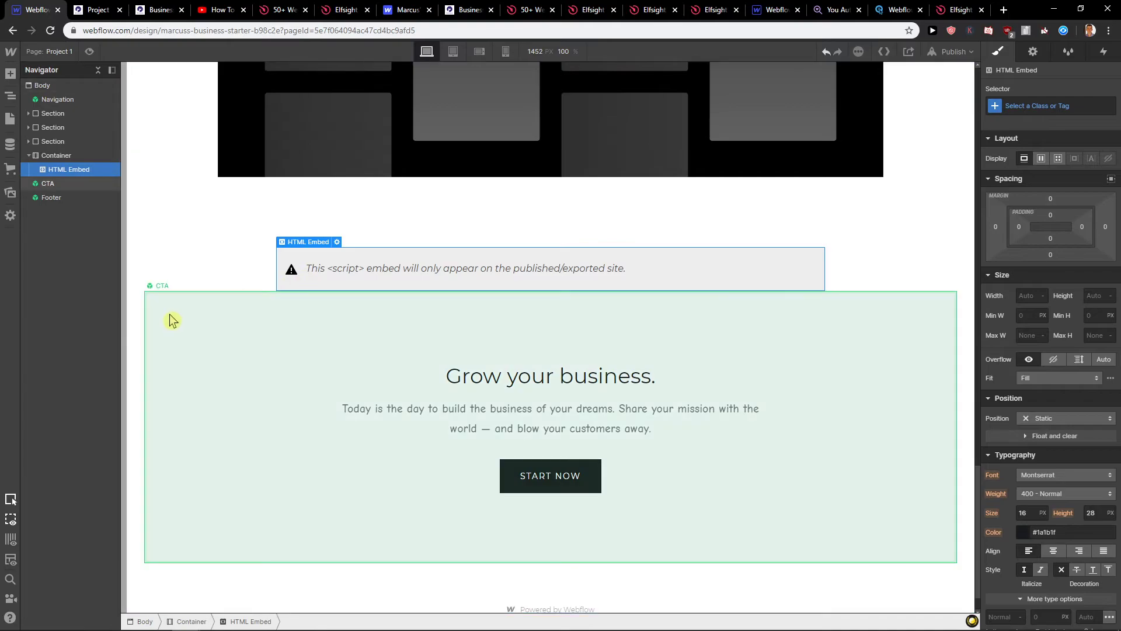
pyautogui.click(189, 309)
# - Give the HTML Embed a 96 px bottom margin and bring up the publish destinations
pyautogui.click(296, 268)
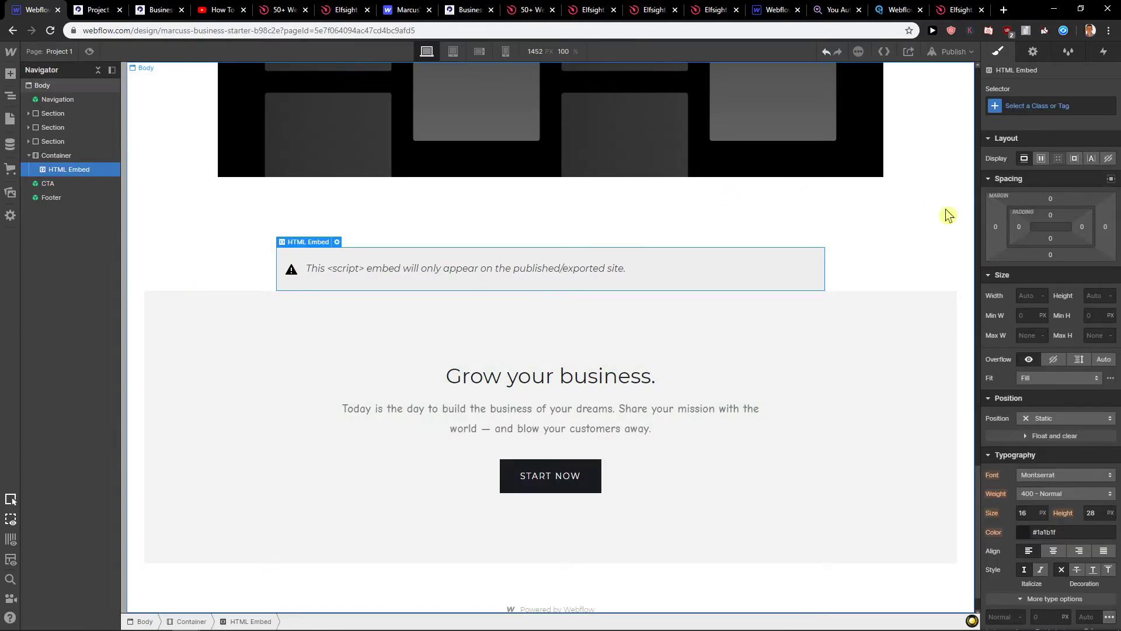
pyautogui.moveTo(1051, 251); pyautogui.dragTo(1050, 311)
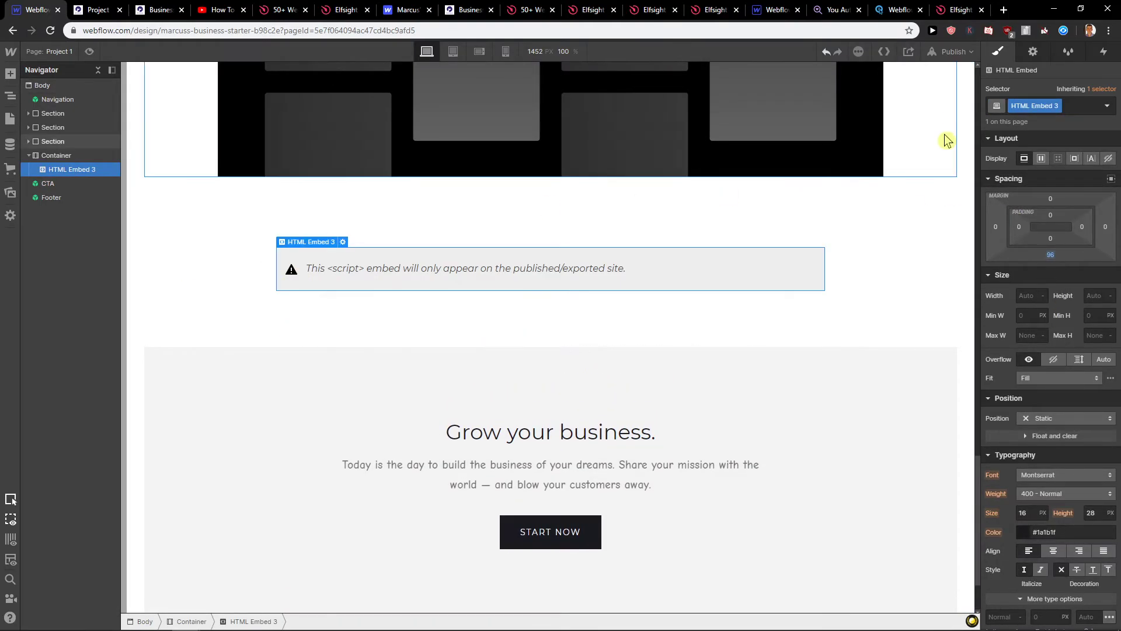
pyautogui.click(952, 52)
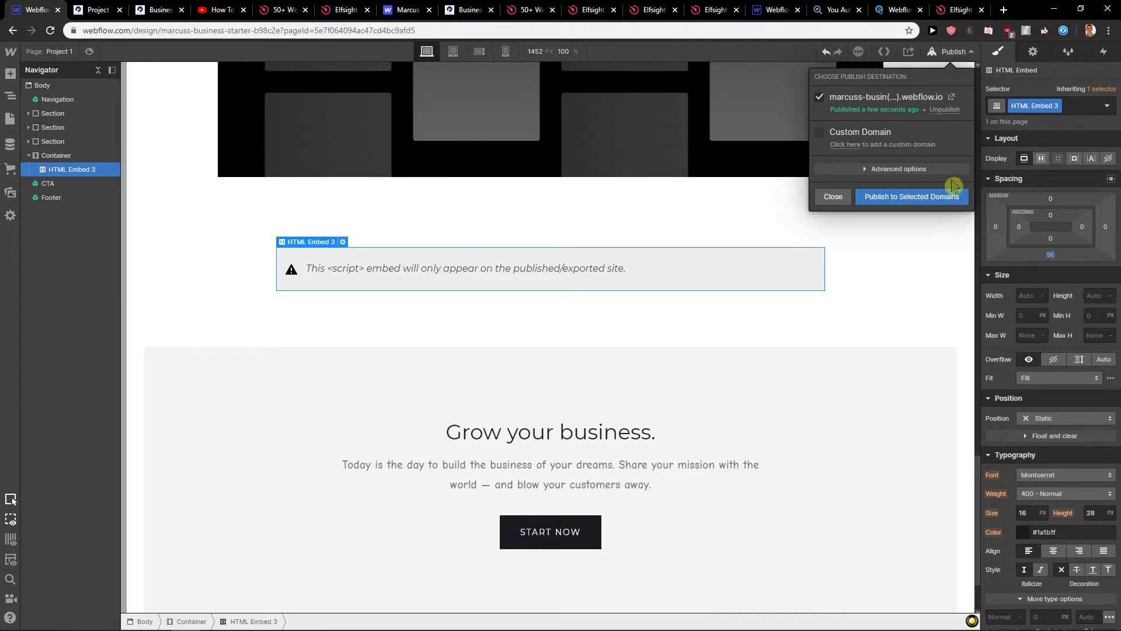
# - Republish, test the centred comment box on the live Project #1 page, then return to the Designer
pyautogui.click(927, 198)
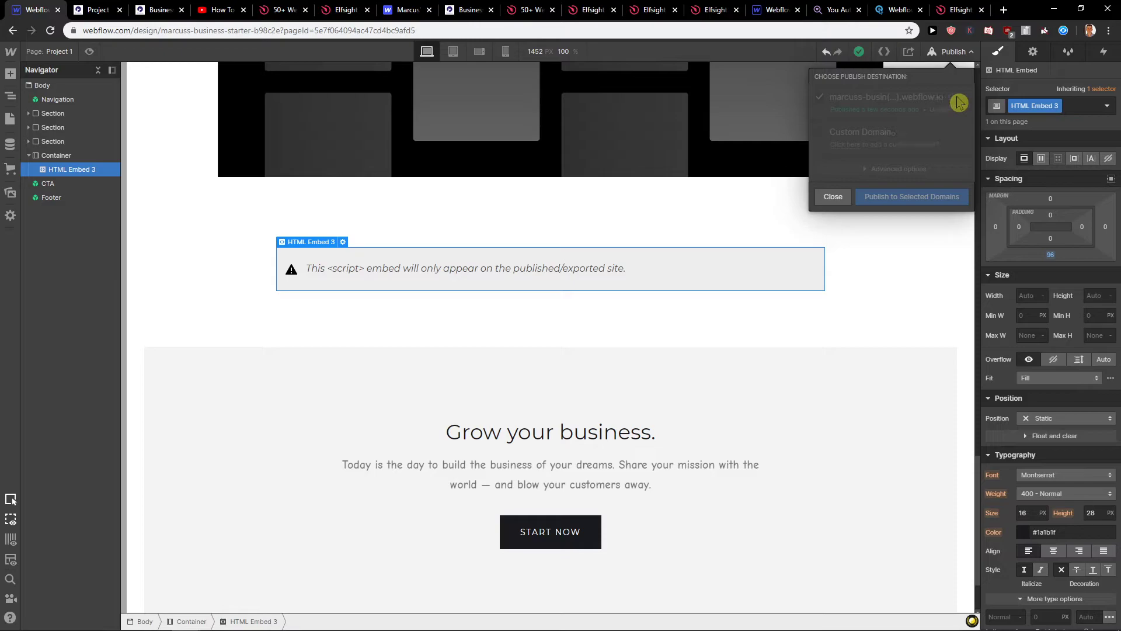
pyautogui.click(952, 100)
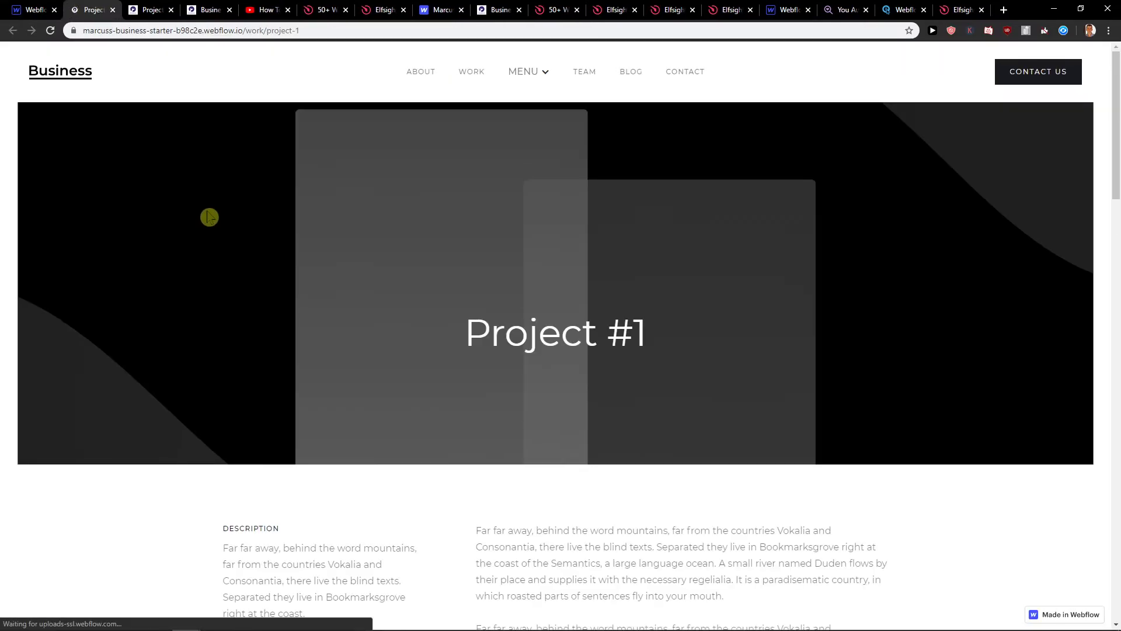
pyautogui.scroll(-20, 209, 217)
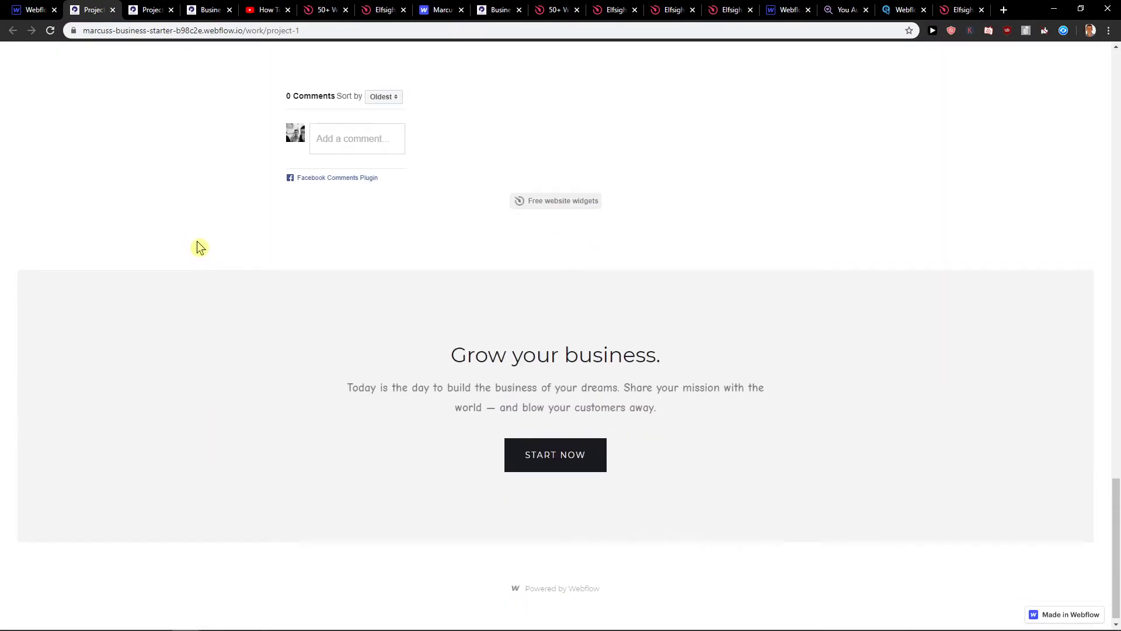
pyautogui.scroll(4, 197, 245)
pyautogui.click(352, 312)
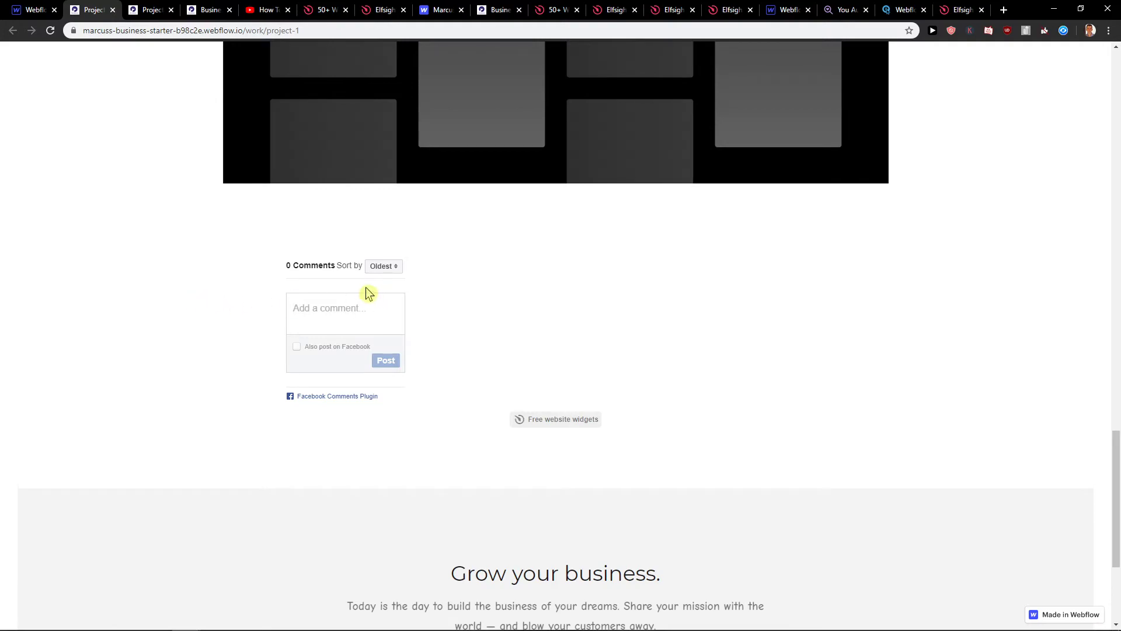
pyautogui.click(59, 7)
# - Move the embed's Container to the top of the page, just below Navigation
pyautogui.click(270, 299)
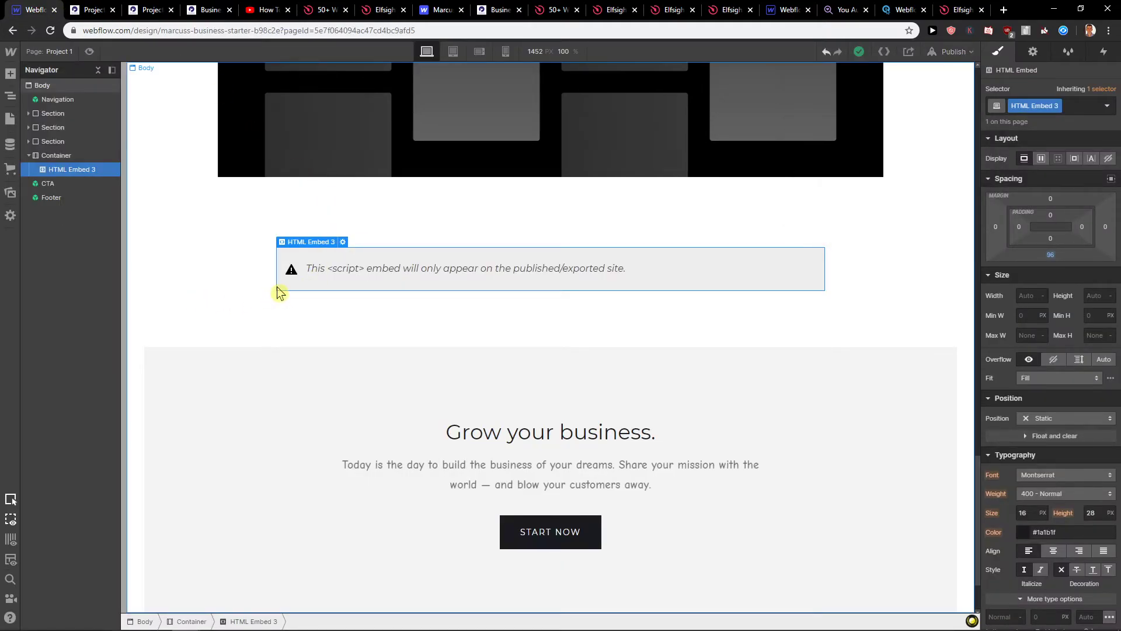
pyautogui.press('Escape')
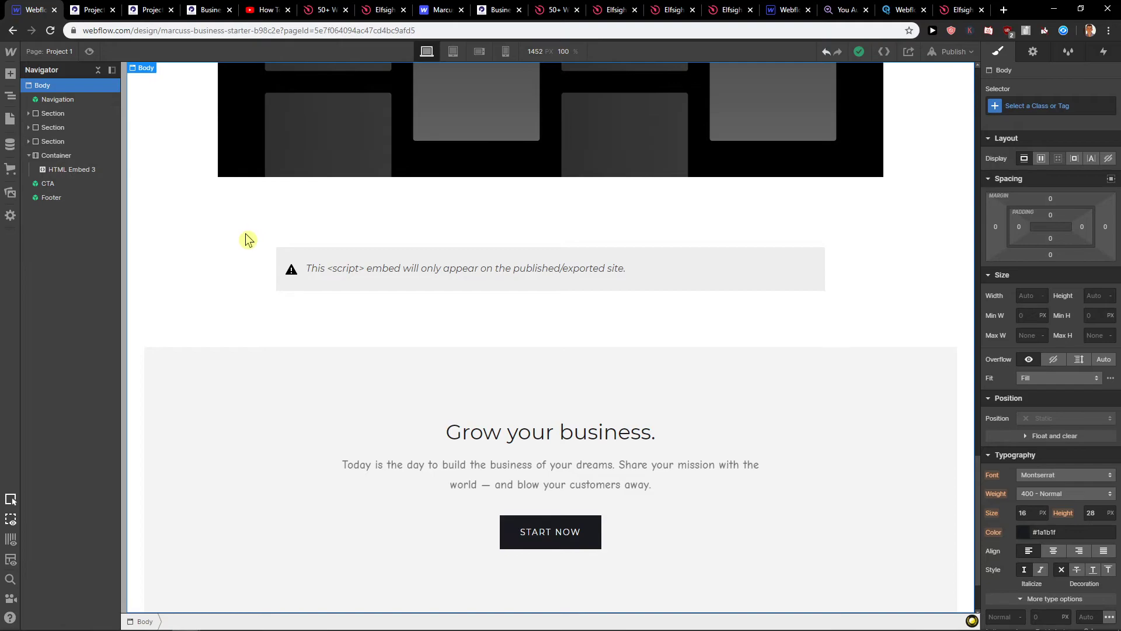
pyautogui.click(70, 155)
pyautogui.moveTo(83, 158); pyautogui.dragTo(138, 124)
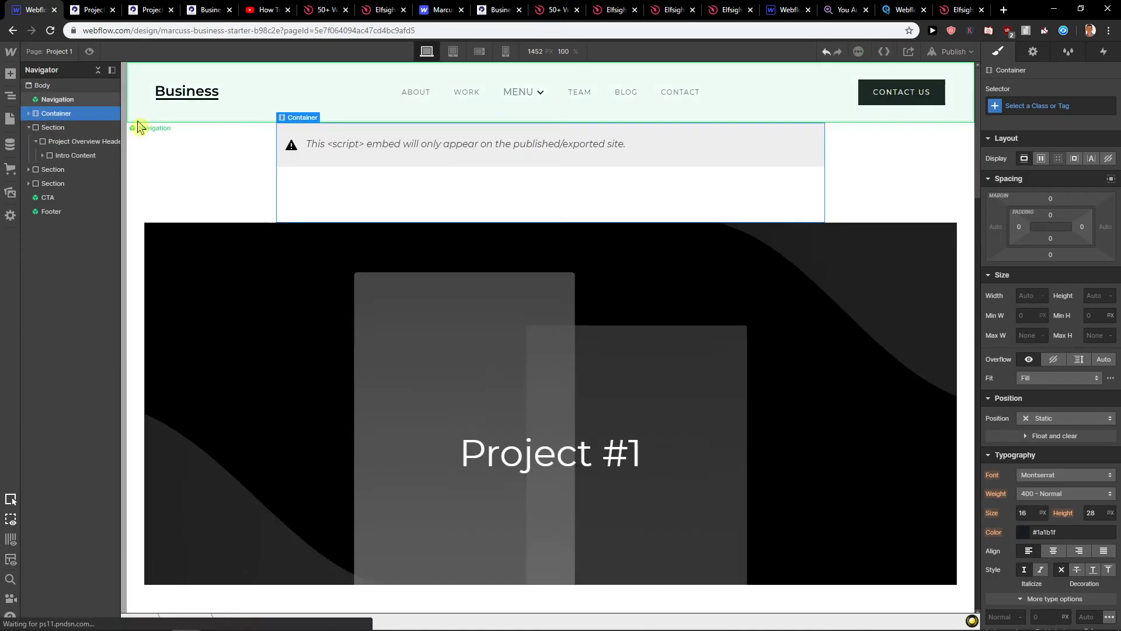
# - Select HTML Embed 3 inside the Container and publish the site
pyautogui.click(298, 144)
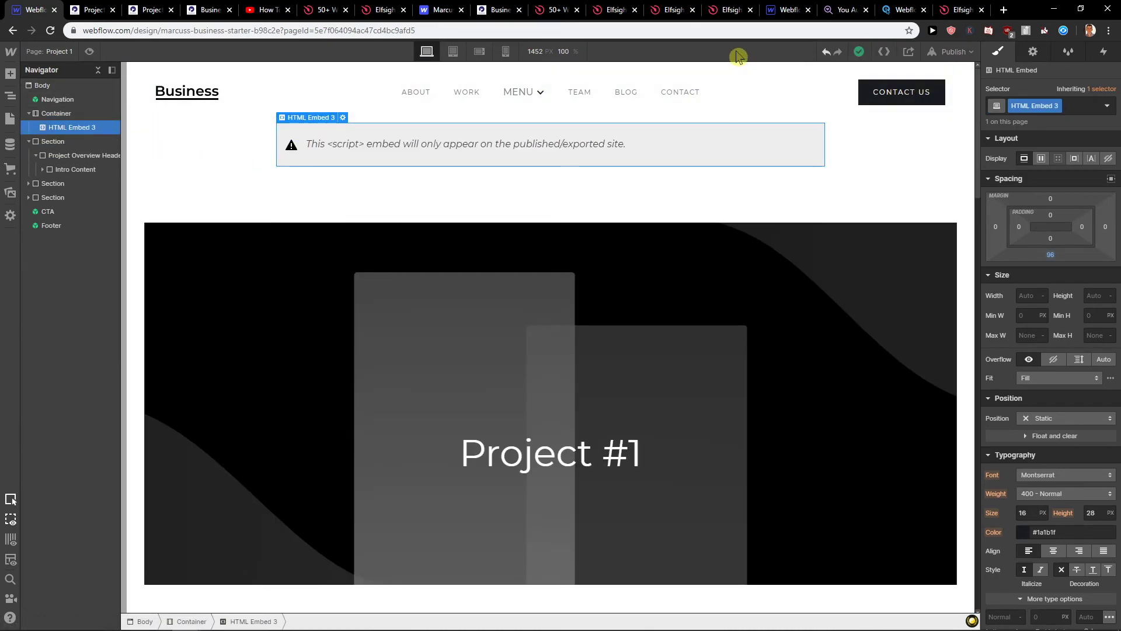
pyautogui.click(954, 52)
pyautogui.click(900, 202)
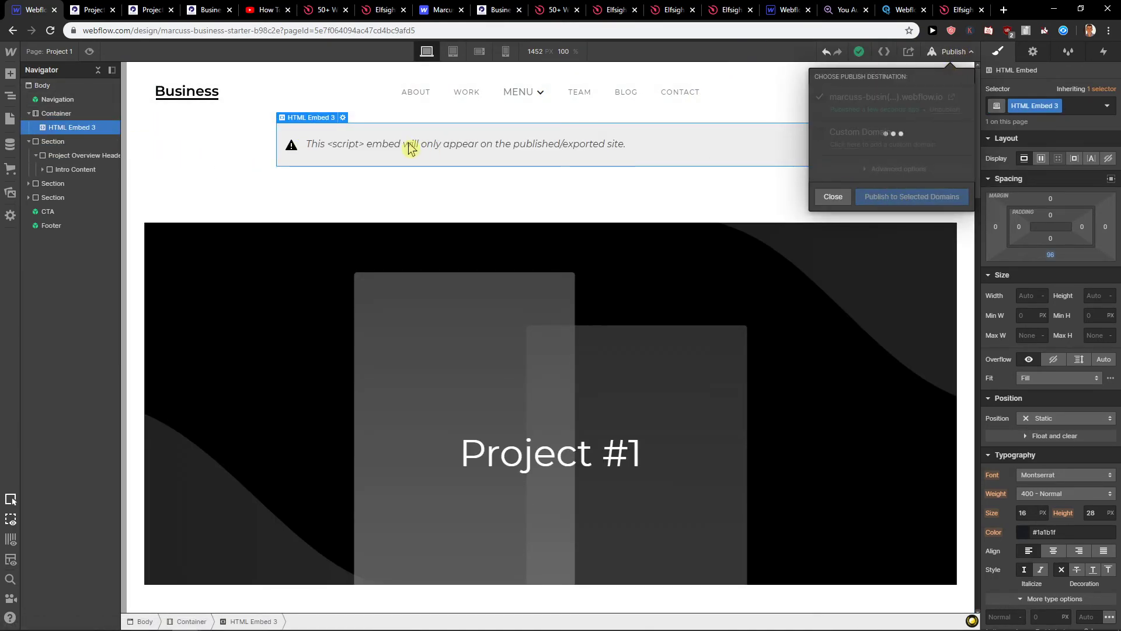
# - Test the comment box at the top of the live Project #1 page, then return to the Designer
pyautogui.click(954, 103)
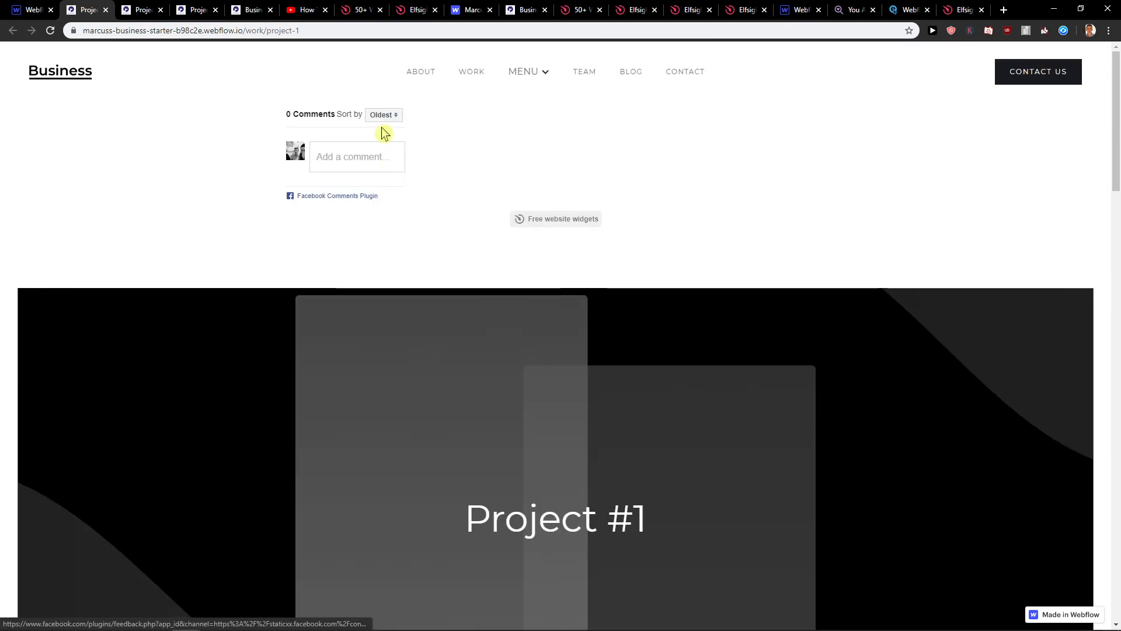
pyautogui.click(400, 151)
pyautogui.click(384, 173)
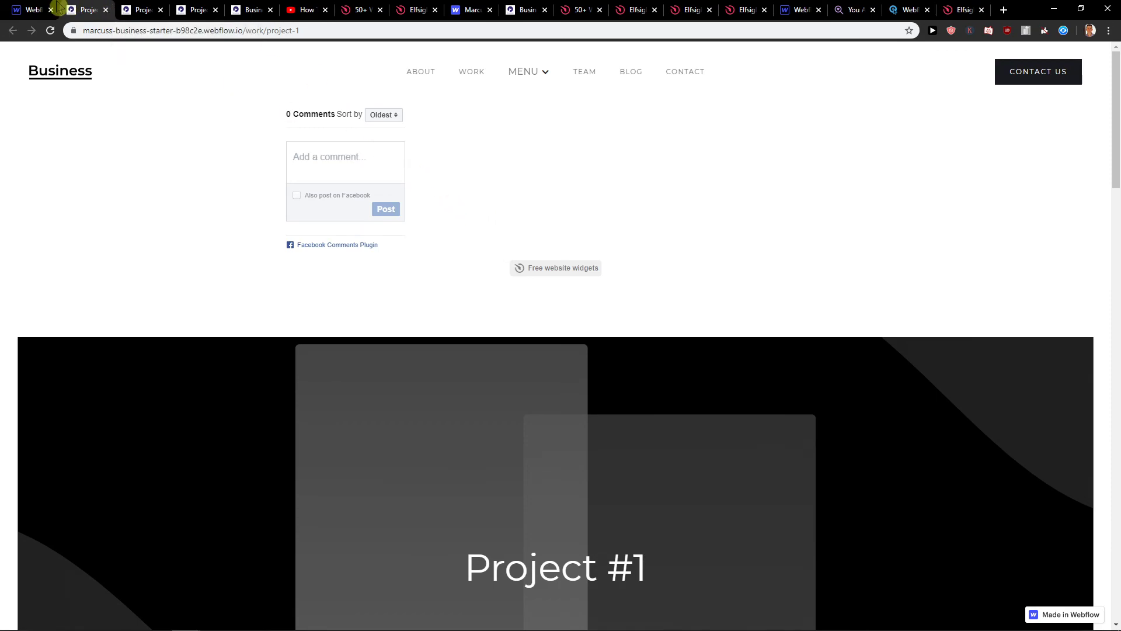
pyautogui.click(38, 9)
pyautogui.click(473, 172)
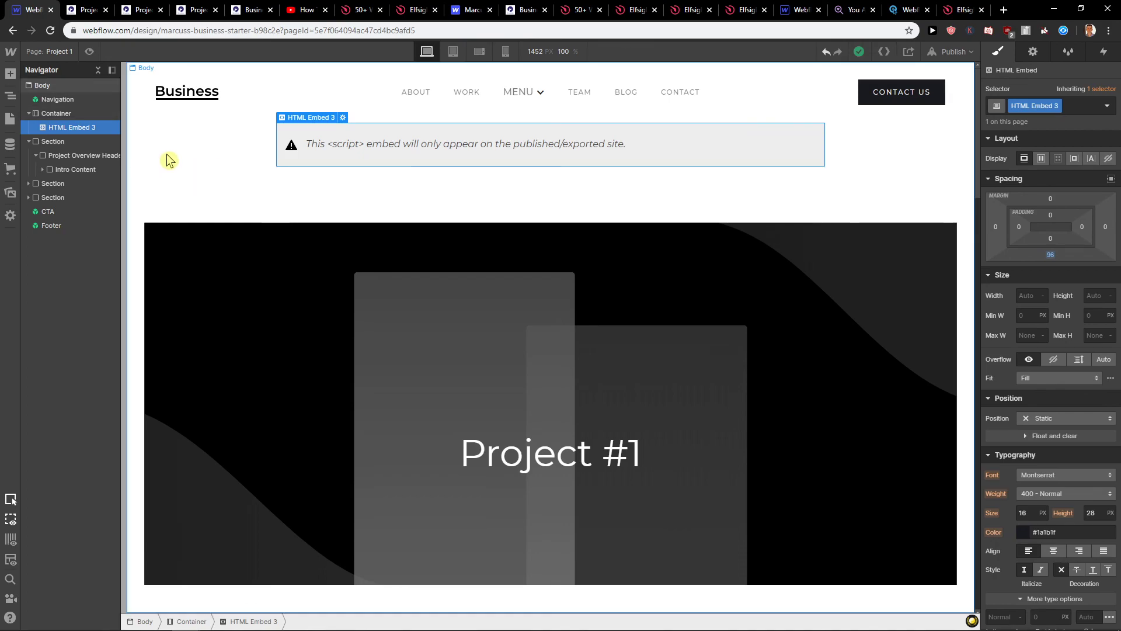